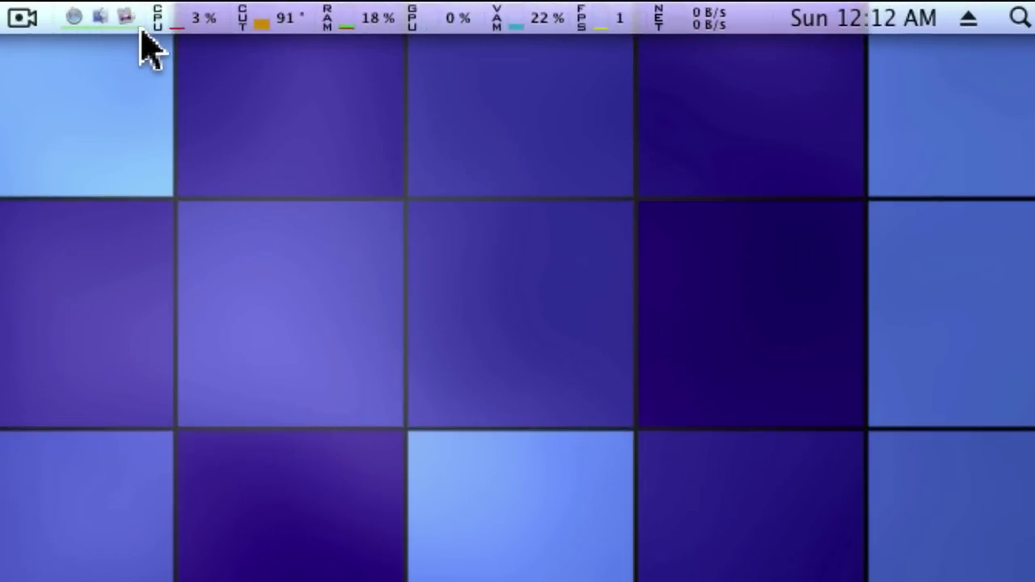
Drag the pink app icon to the leftmost spot among the menu-bar monitor's top-app icons.
drag(120, 30, 88, 31)
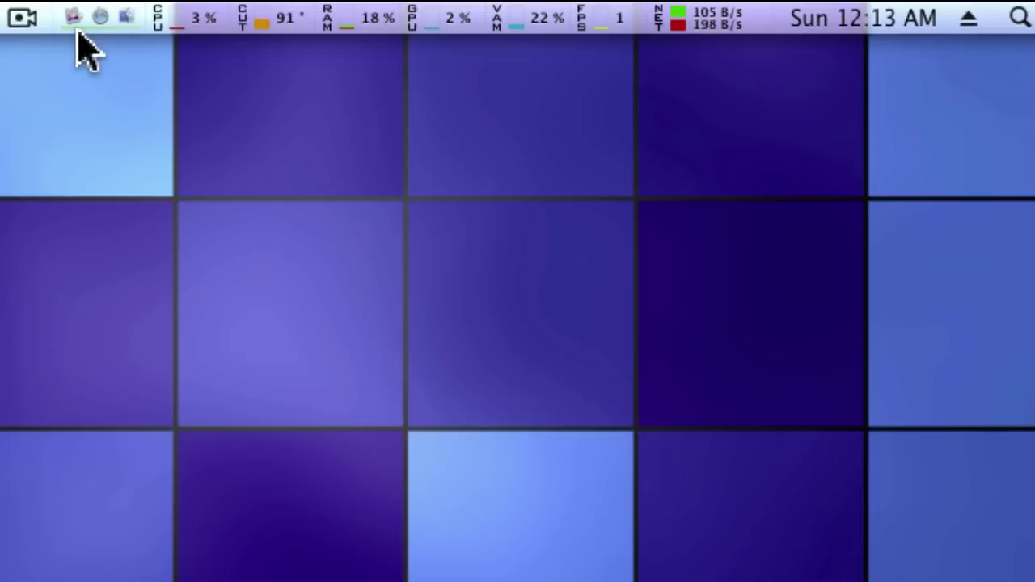
click(73, 17)
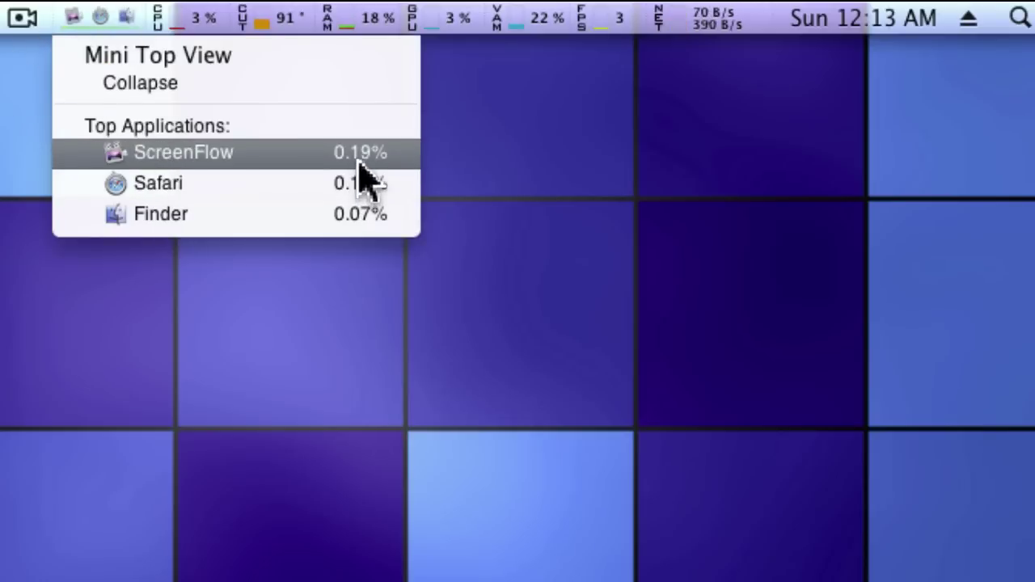
click(74, 26)
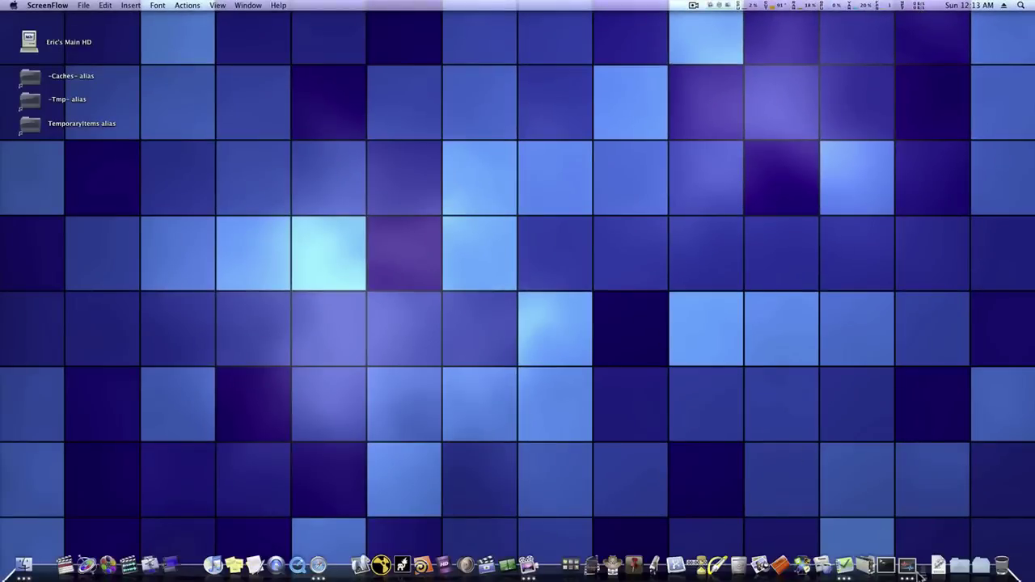
Bring atMonitor forward from the Dock and open its Preferences at the Activity Viewer settings.
click(908, 567)
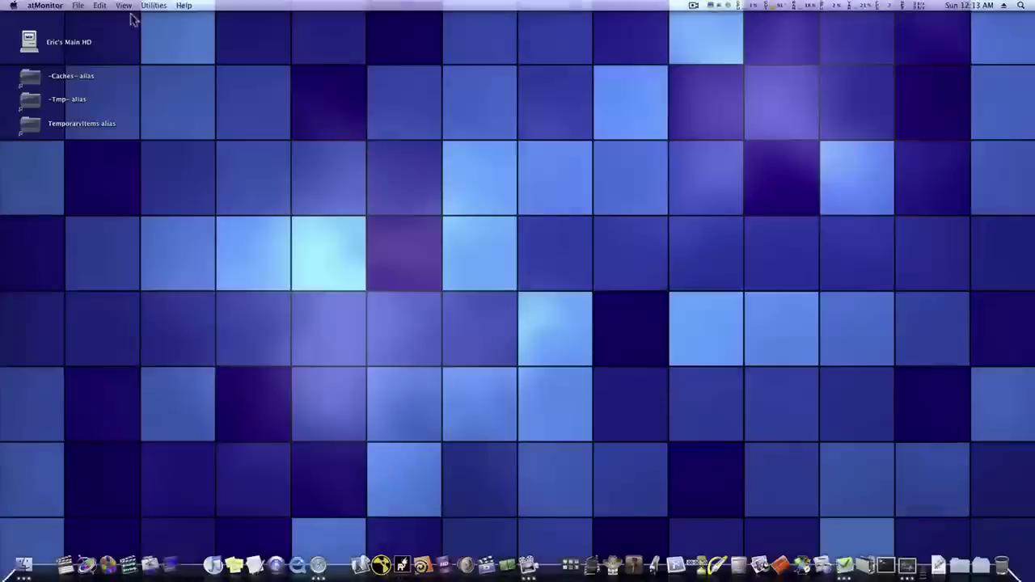
click(45, 6)
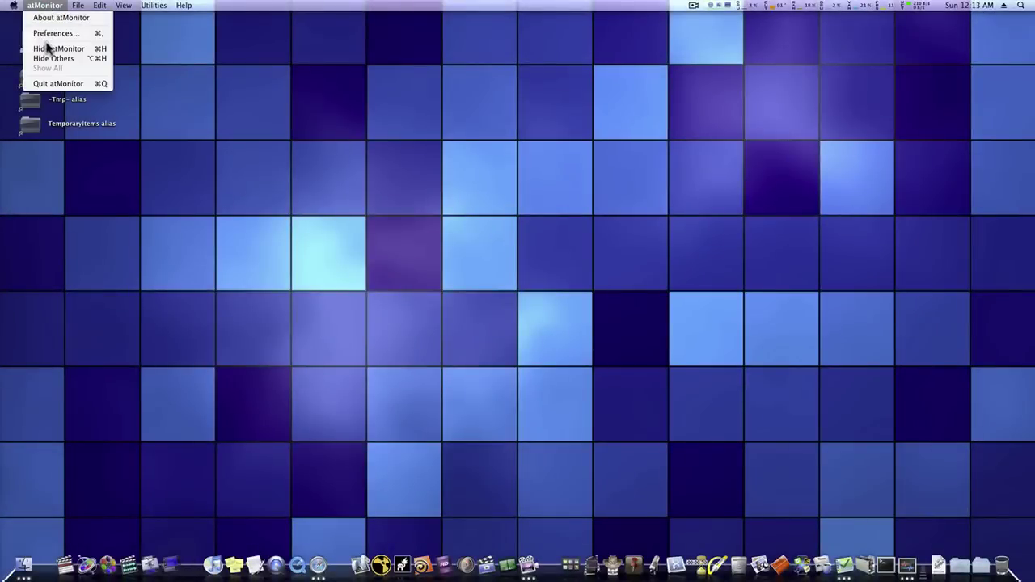
click(49, 34)
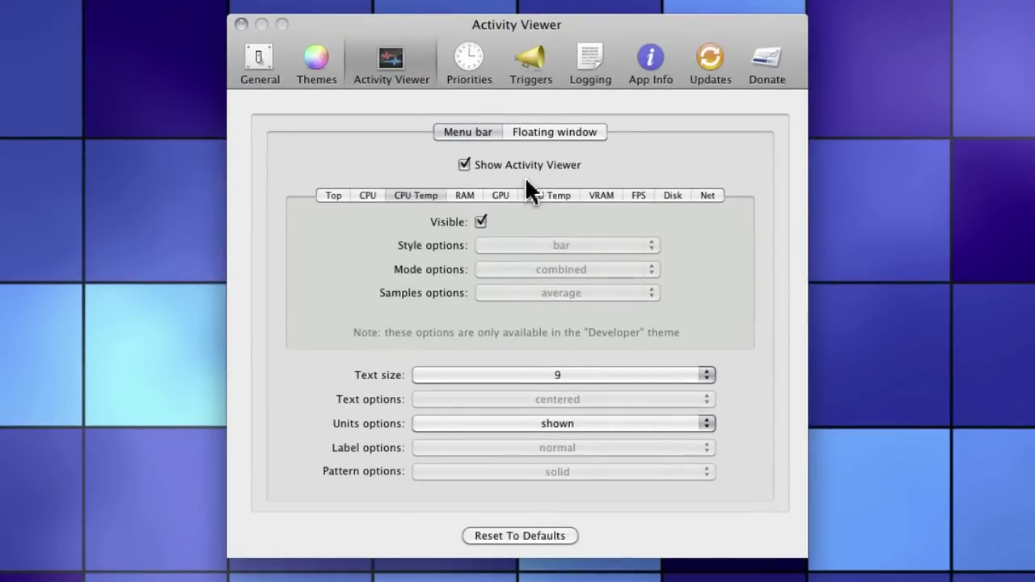
In Themes, keep the Developer theme, then apply the Text theme to the menu bar.
click(314, 57)
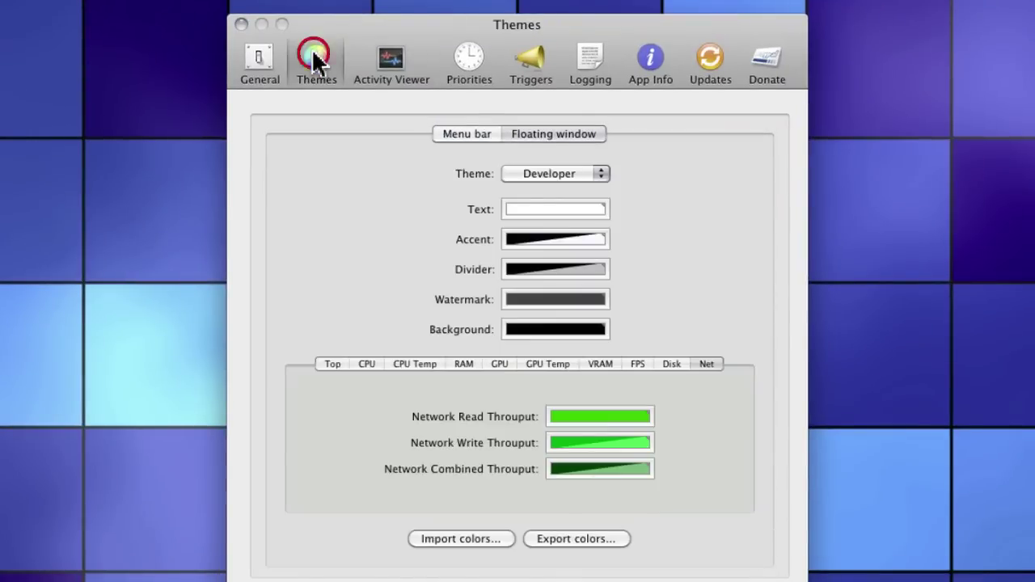
click(588, 175)
click(597, 166)
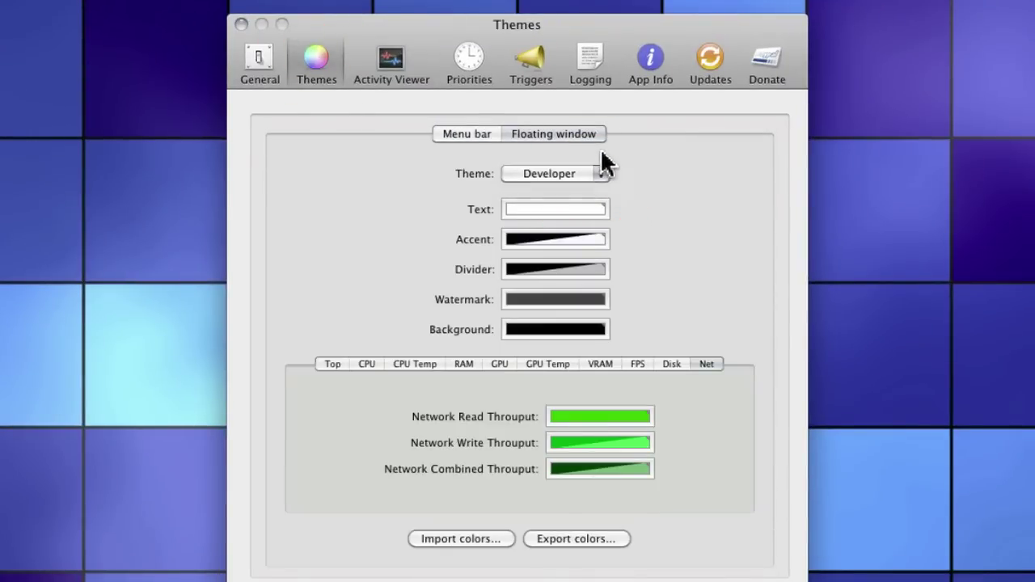
click(467, 134)
click(275, 305)
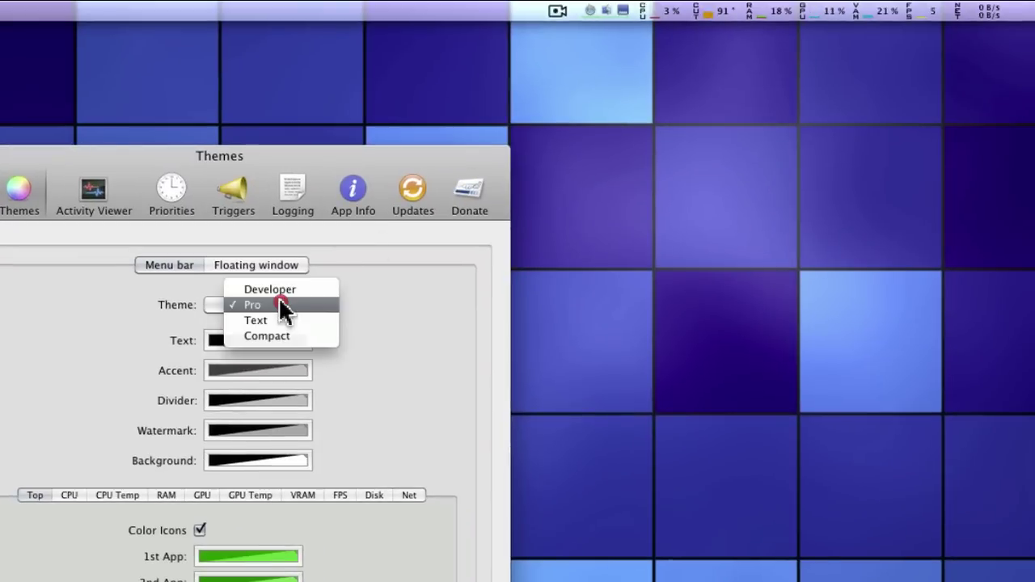
click(278, 317)
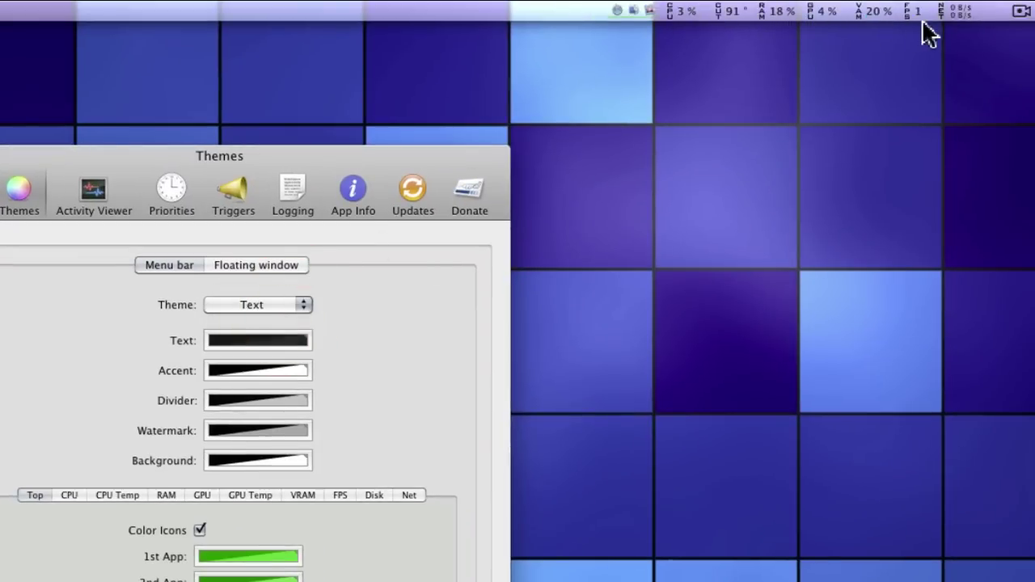
Try the Compact, Pro, Developer and Text menu-bar themes, finishing on Pro.
click(290, 305)
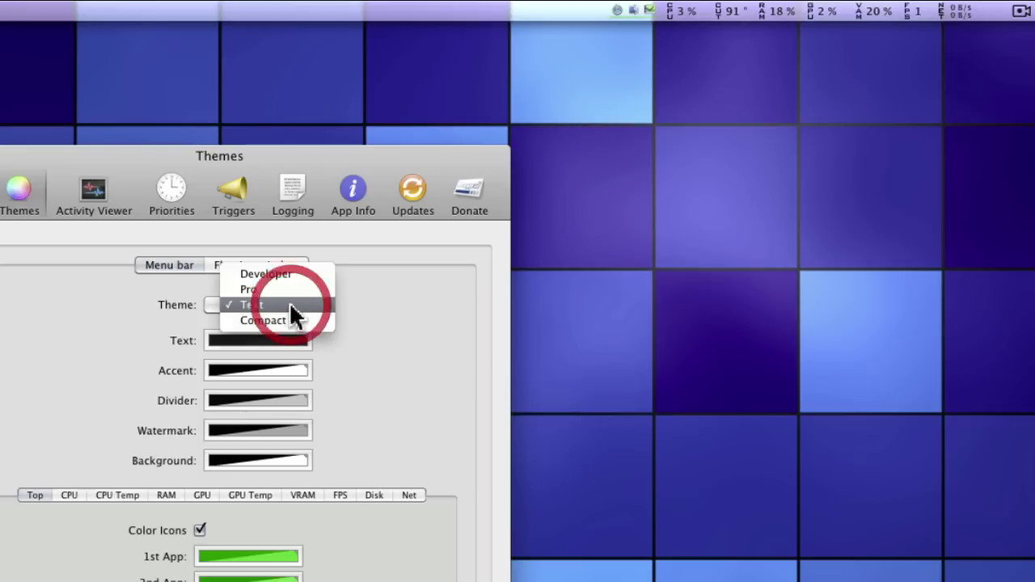
click(291, 319)
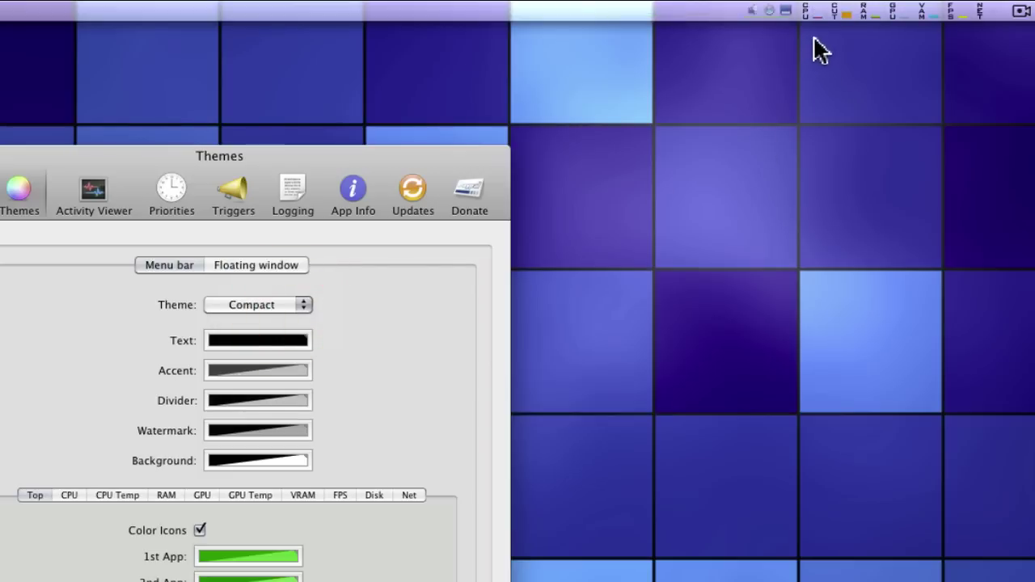
click(245, 305)
click(249, 276)
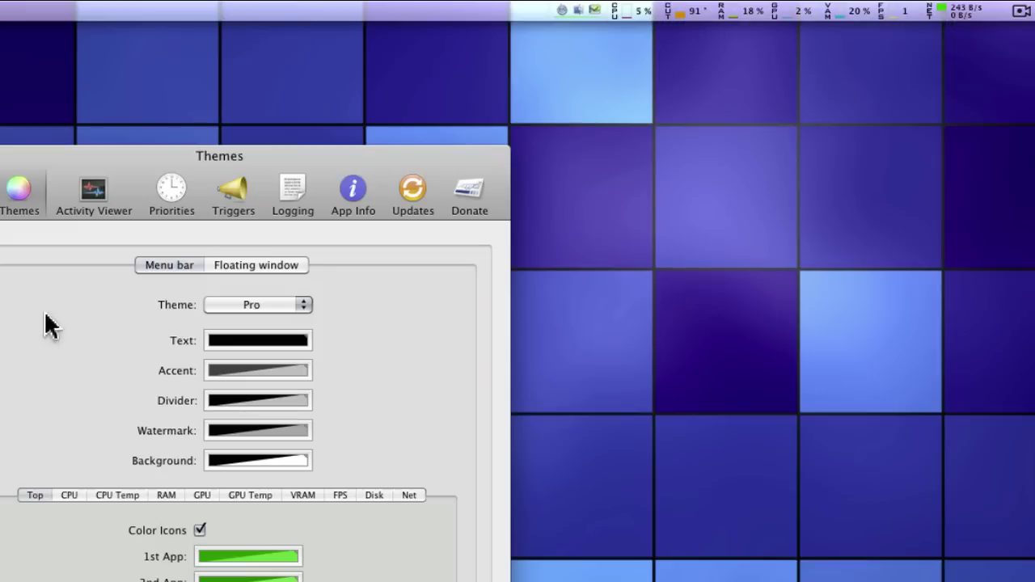
click(301, 301)
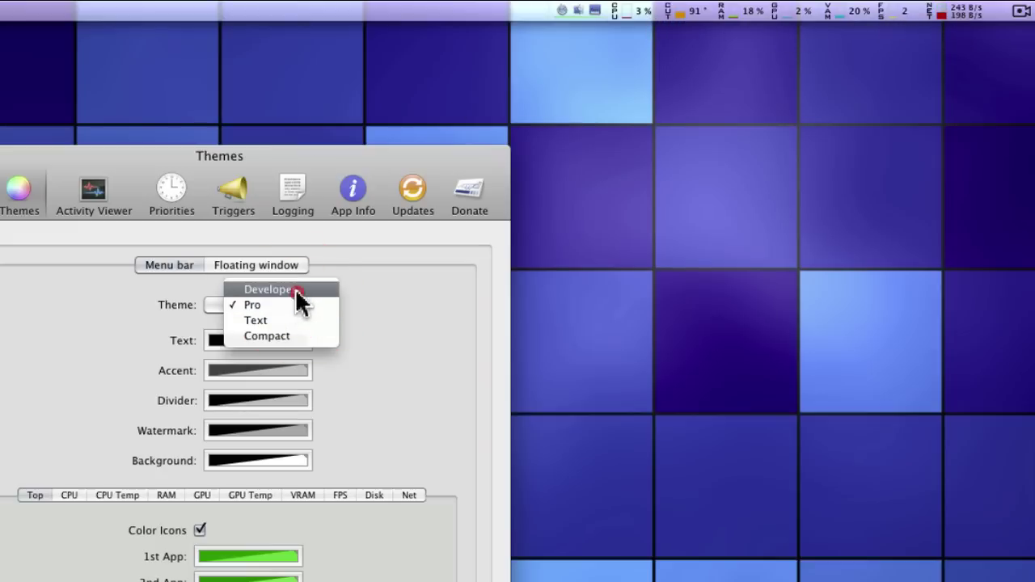
click(297, 293)
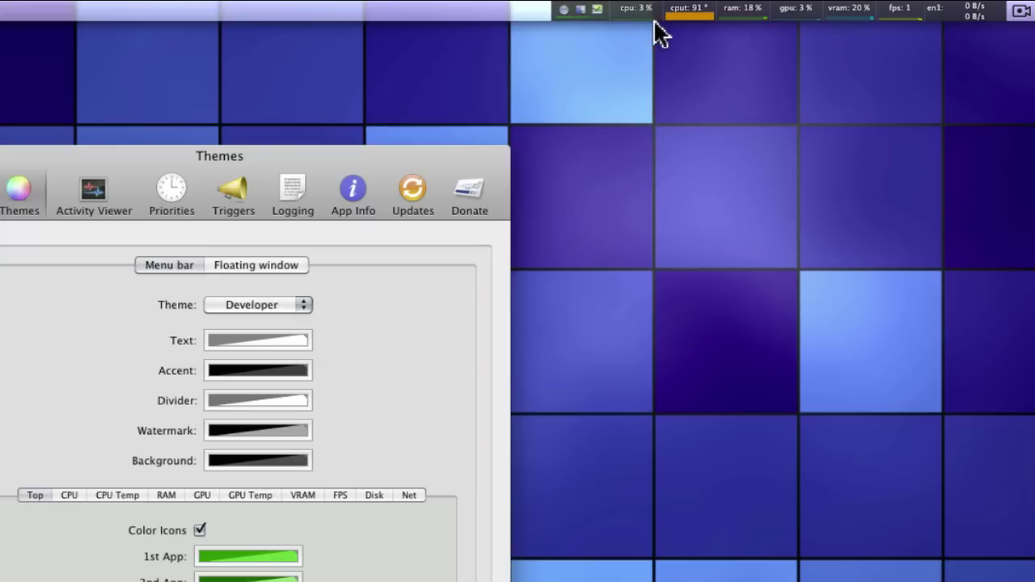
click(295, 305)
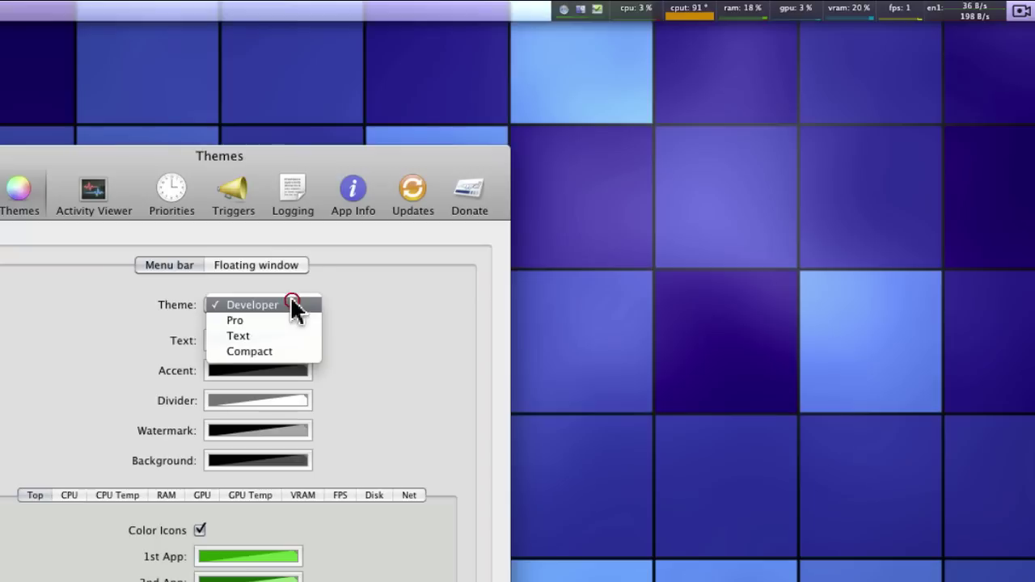
click(284, 334)
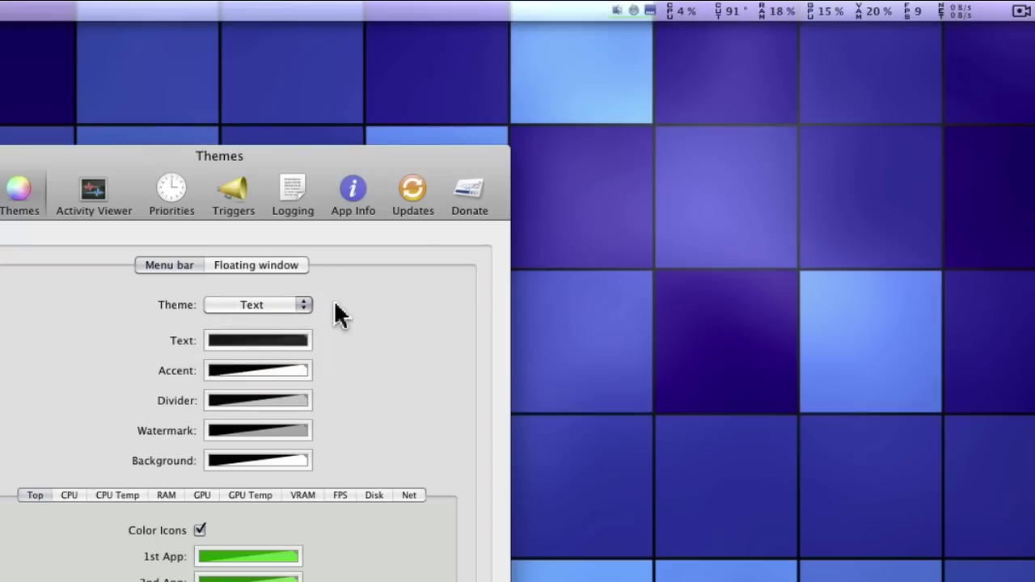
click(295, 305)
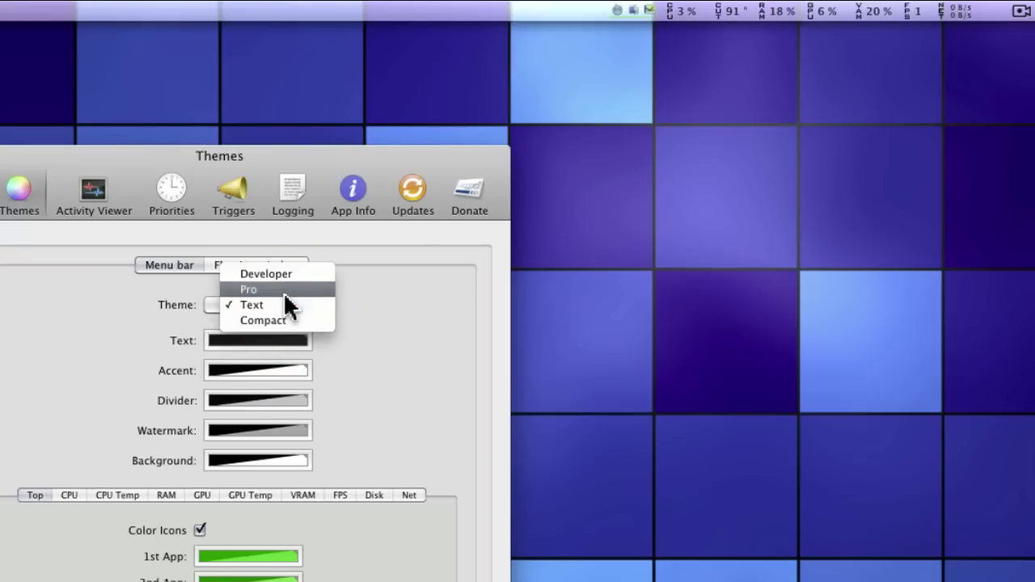
click(283, 291)
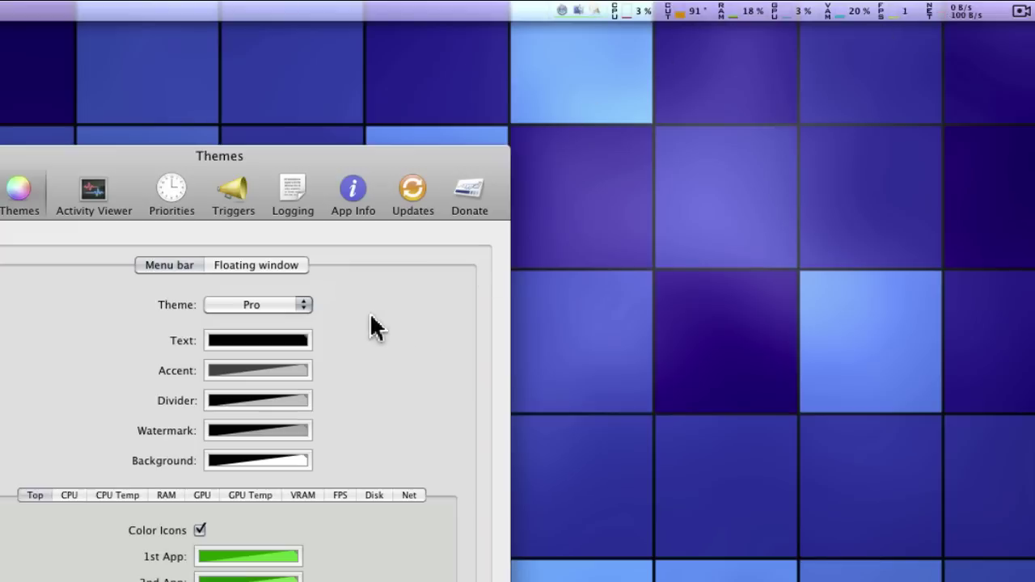
Try bright blue, yellow, light blue, teal and purple menu-bar text, returning to black.
click(253, 339)
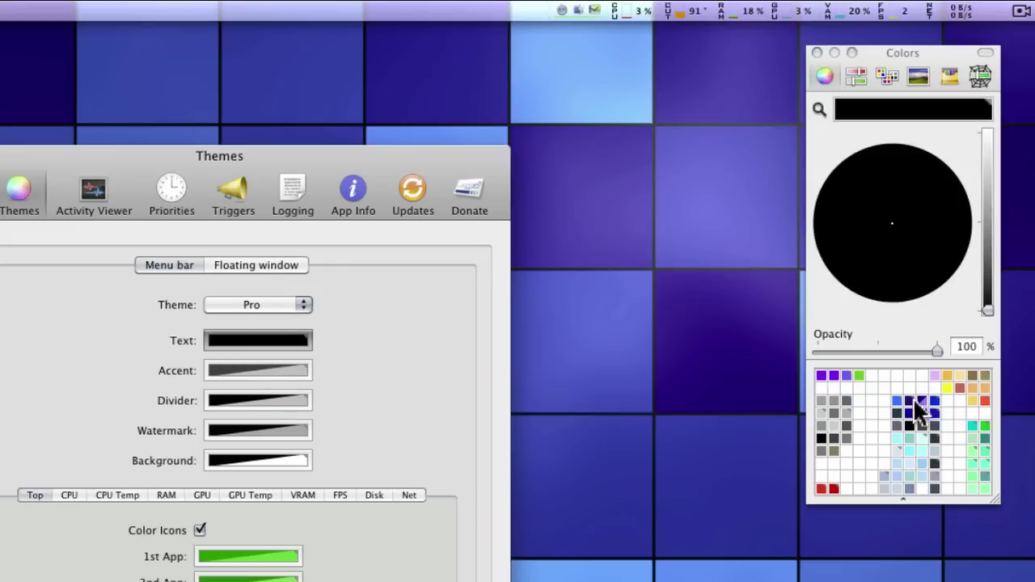
click(897, 402)
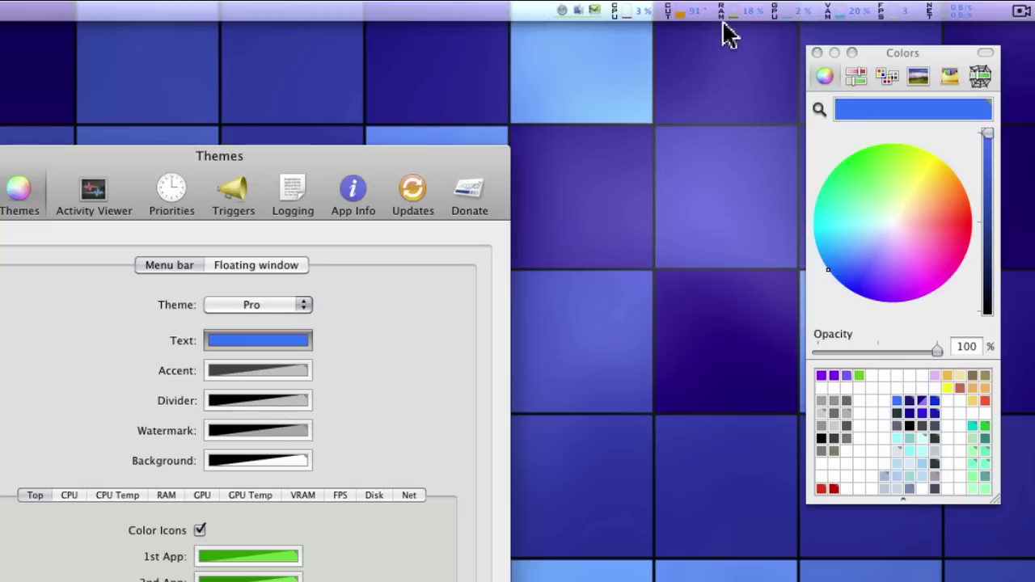
click(947, 388)
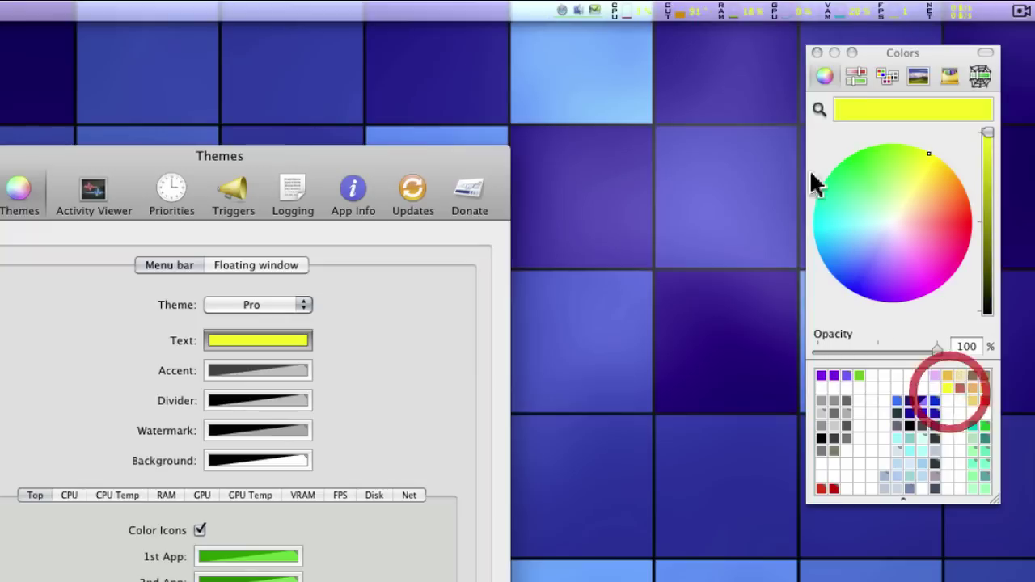
click(896, 466)
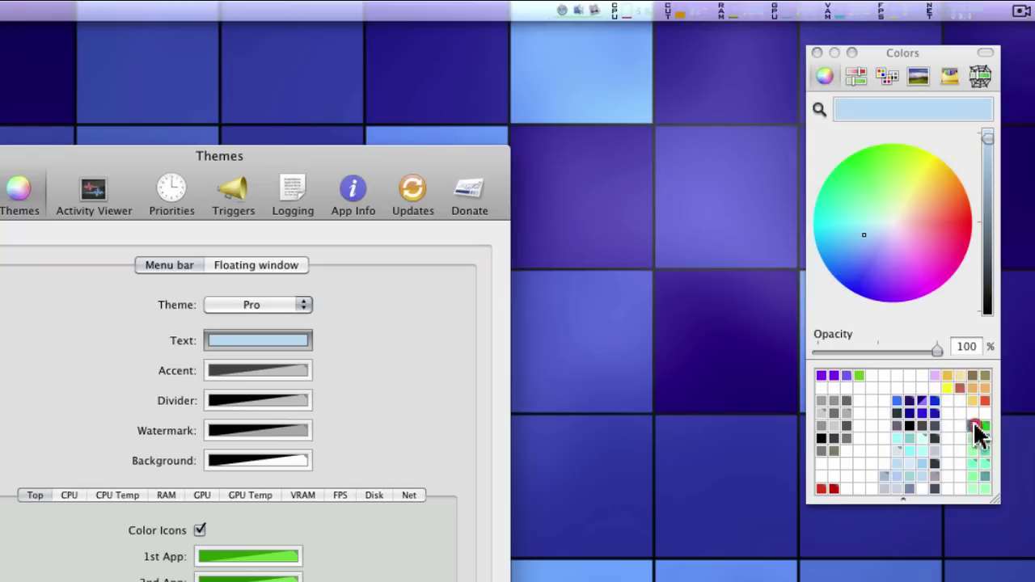
click(973, 427)
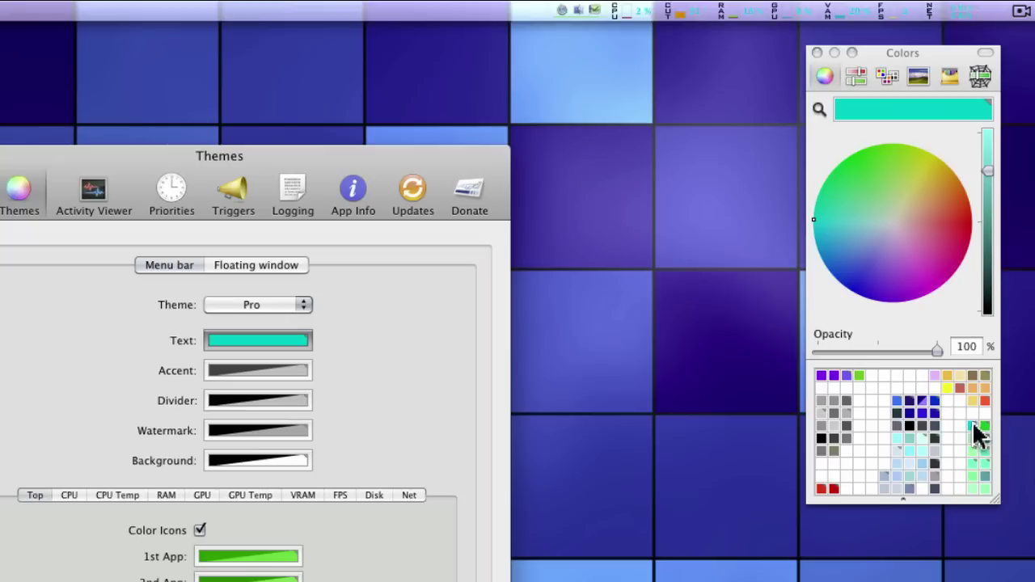
click(822, 376)
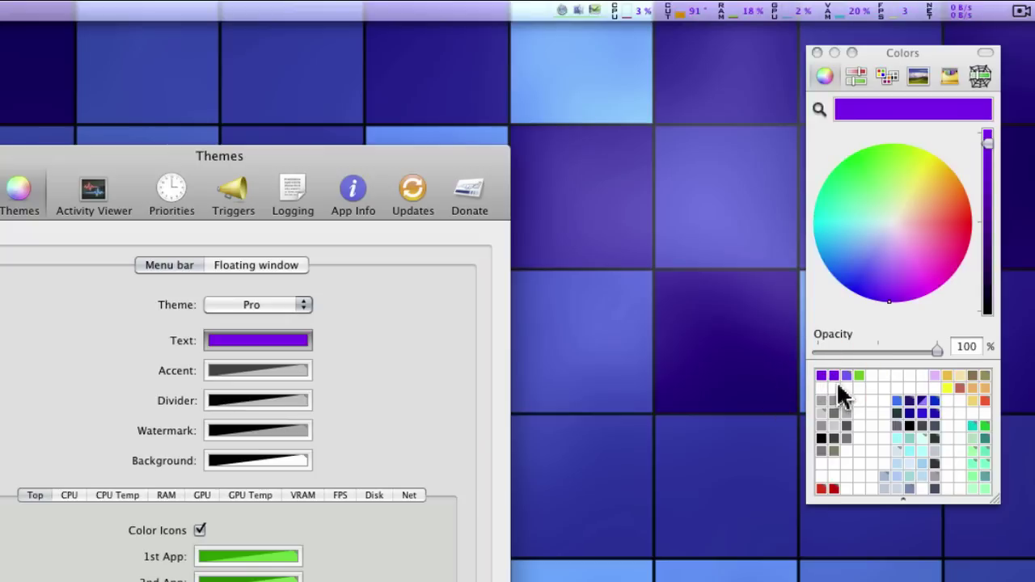
click(821, 438)
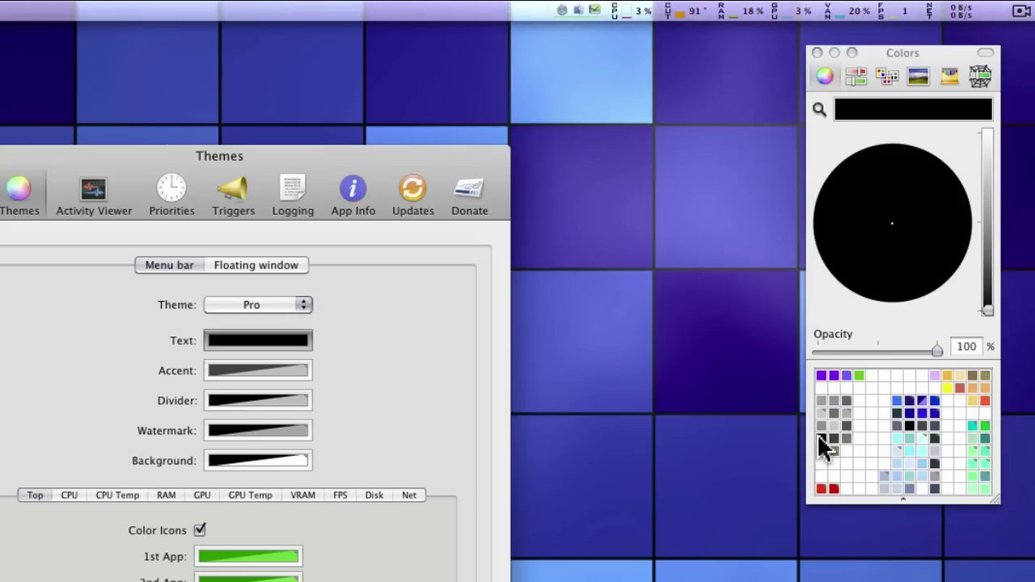
Try white, red, green and yellow menu-bar text, then settle on black.
click(883, 388)
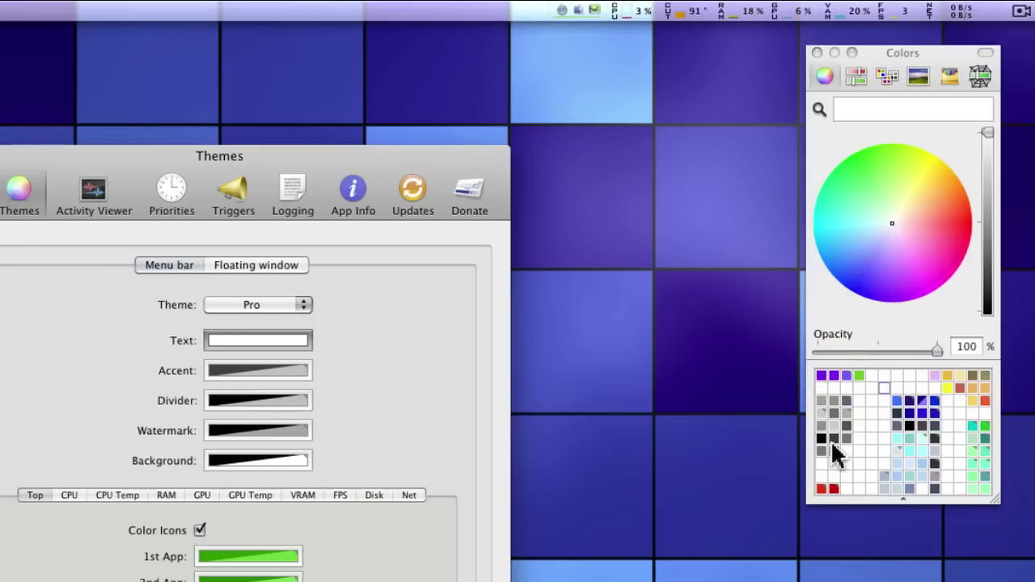
click(822, 489)
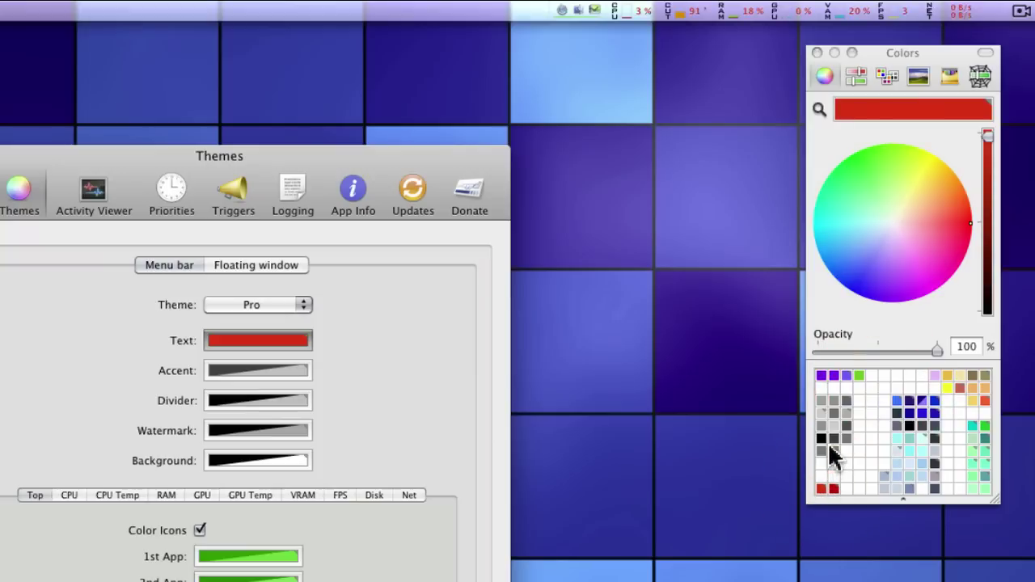
click(859, 377)
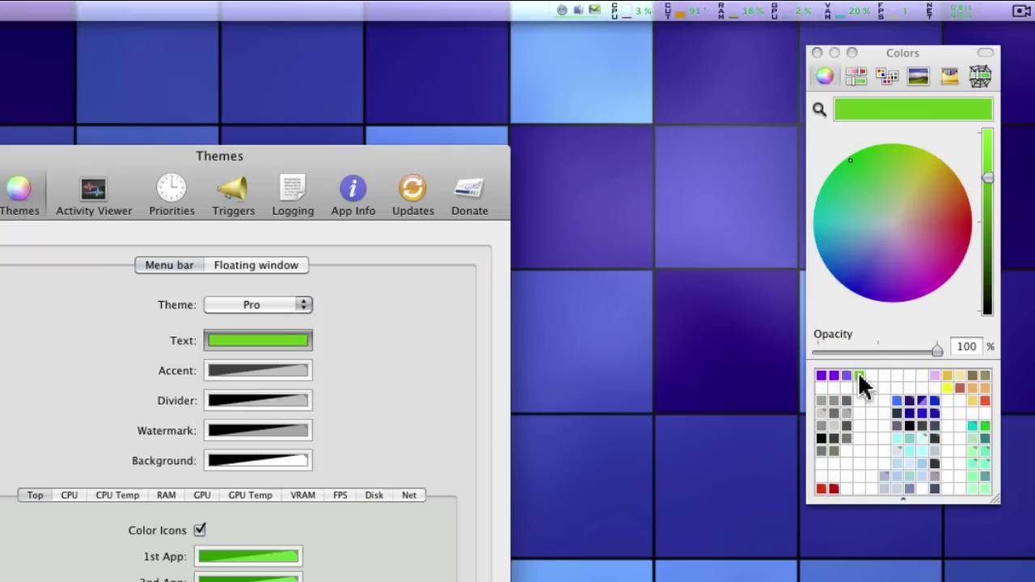
click(947, 389)
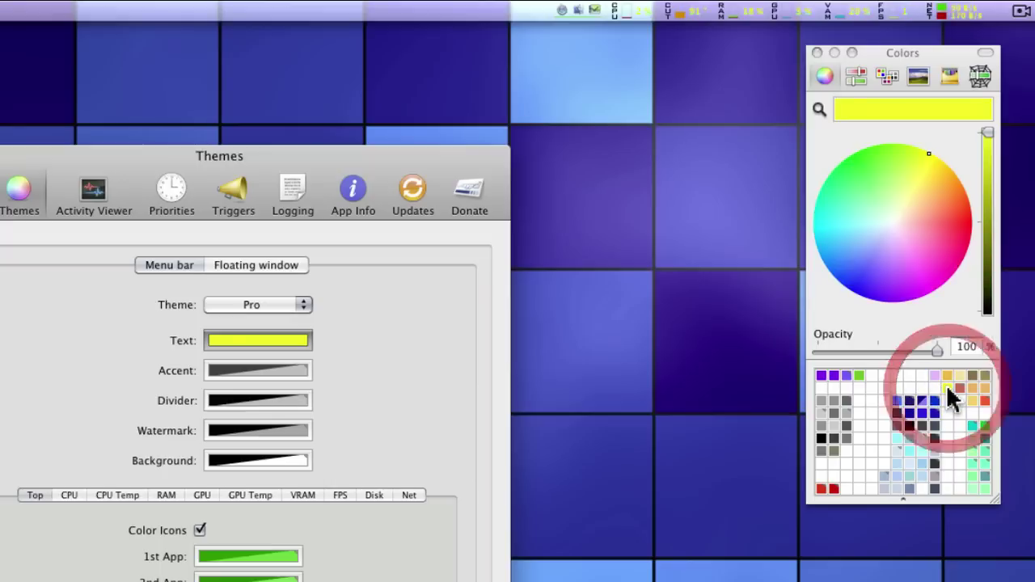
click(822, 440)
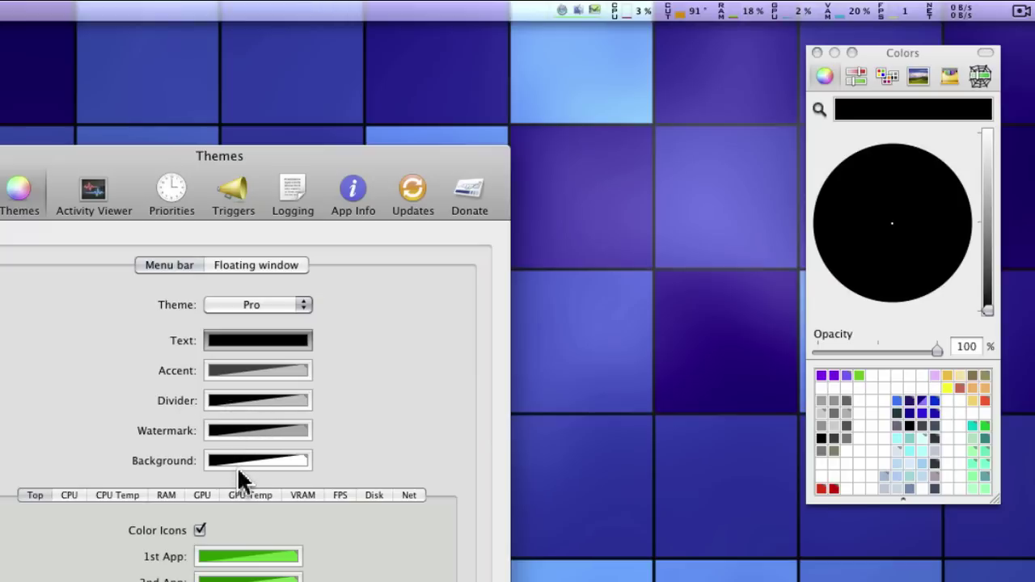
Switch the menu bar to the Developer theme and select its Background colour well.
click(266, 304)
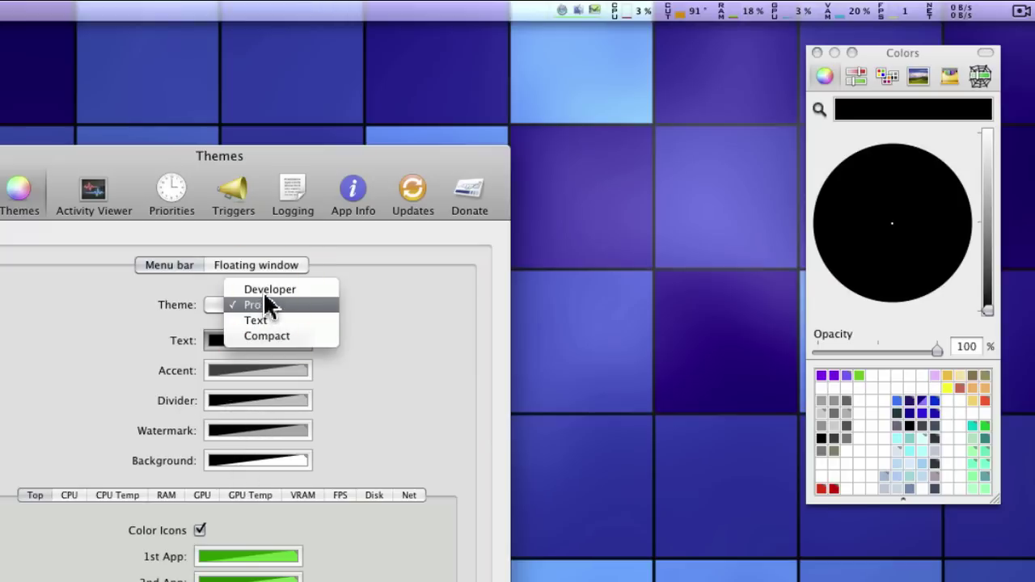
click(268, 289)
click(256, 466)
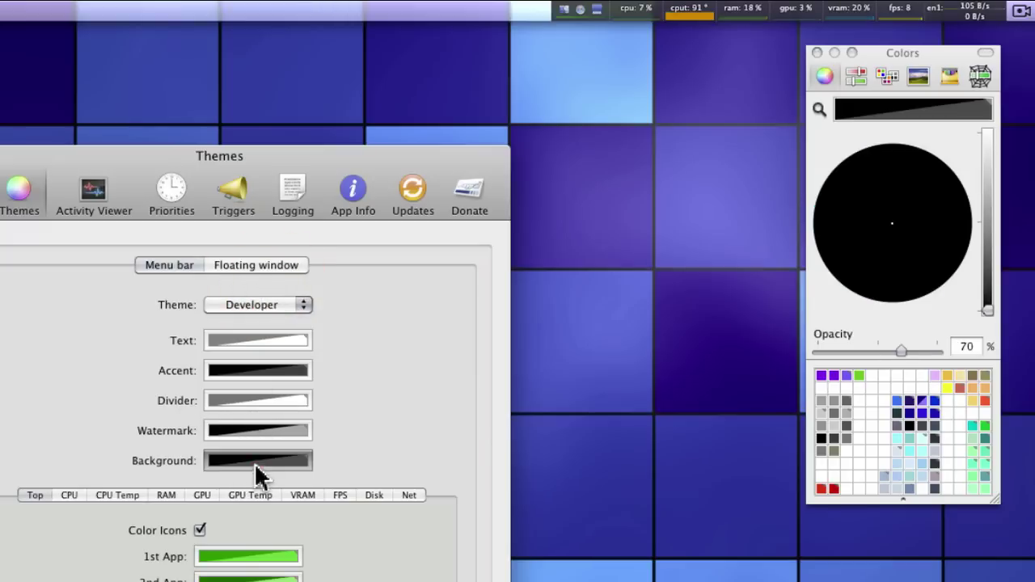
Try purple, white and grey backgrounds, then set the background opacity to 0%.
click(822, 376)
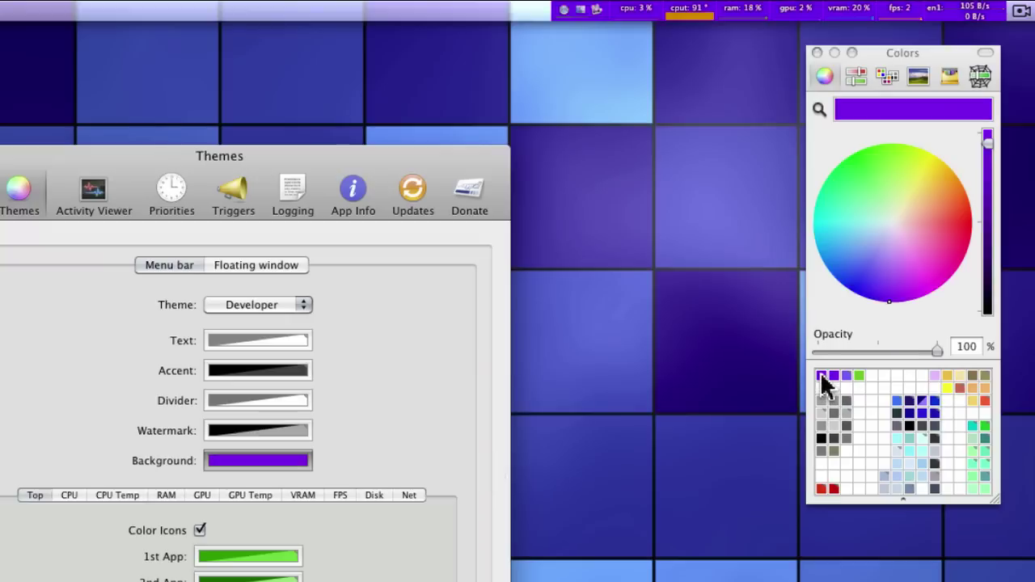
click(872, 388)
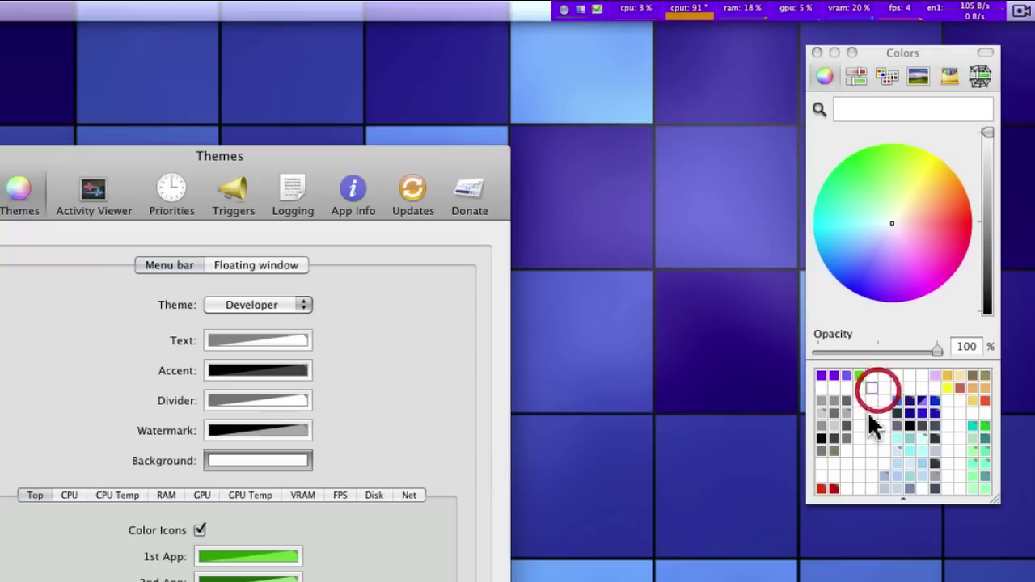
click(987, 215)
drag(986, 214, 1004, 83)
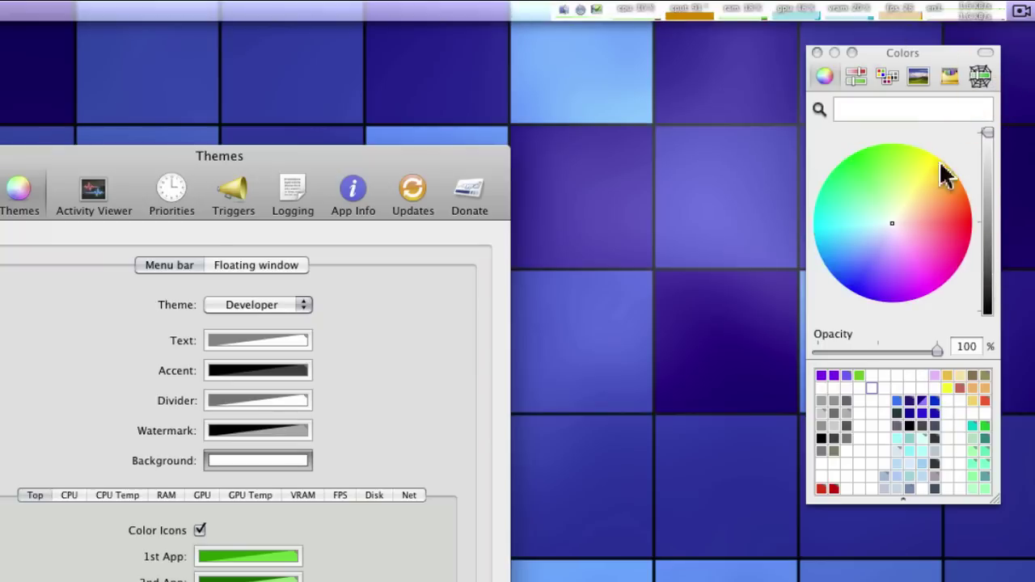
drag(932, 350, 746, 340)
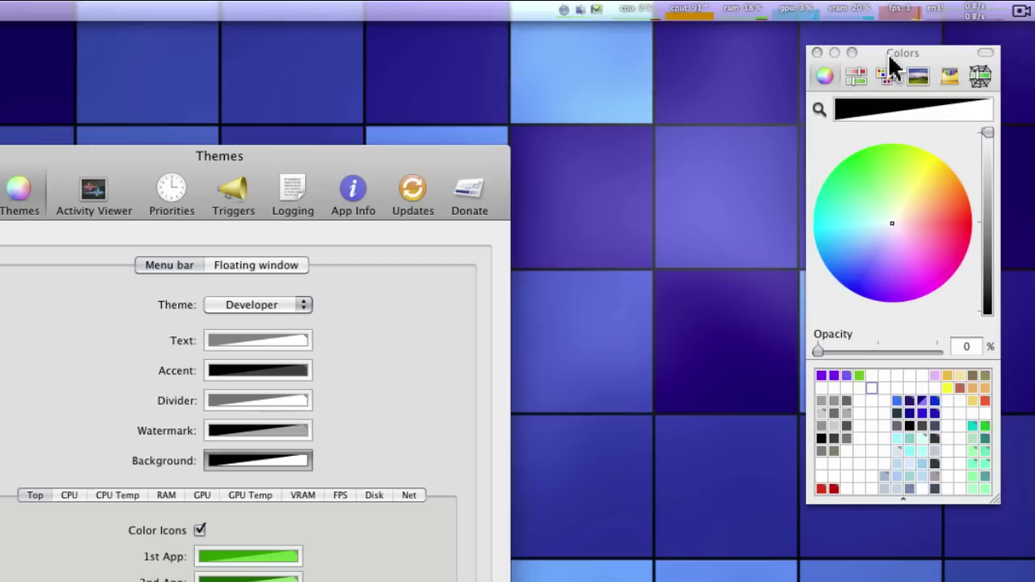
drag(884, 66, 777, 236)
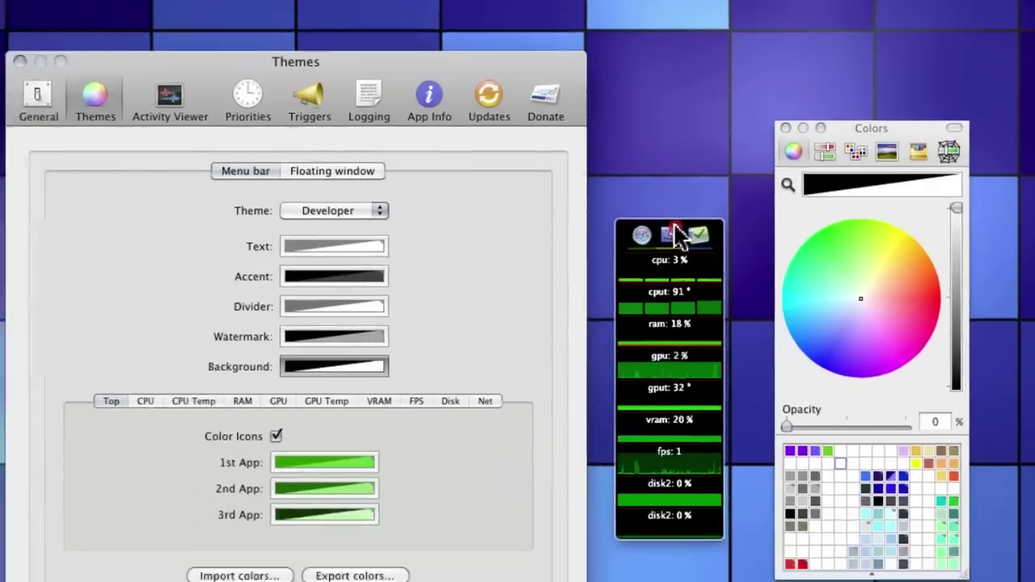
Show the floating stats window and its theme colours, keeping the Developer theme.
click(599, 330)
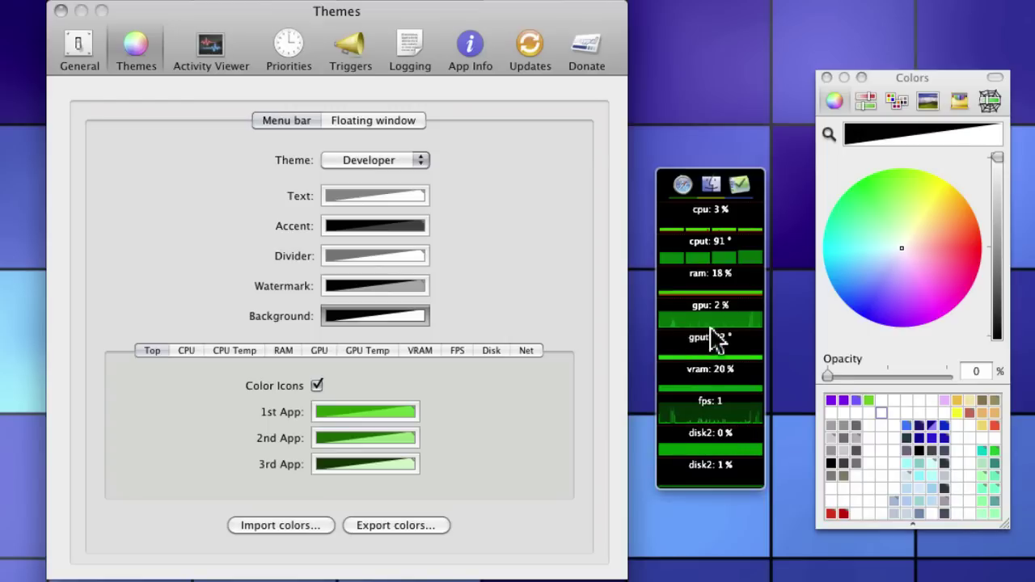
click(367, 121)
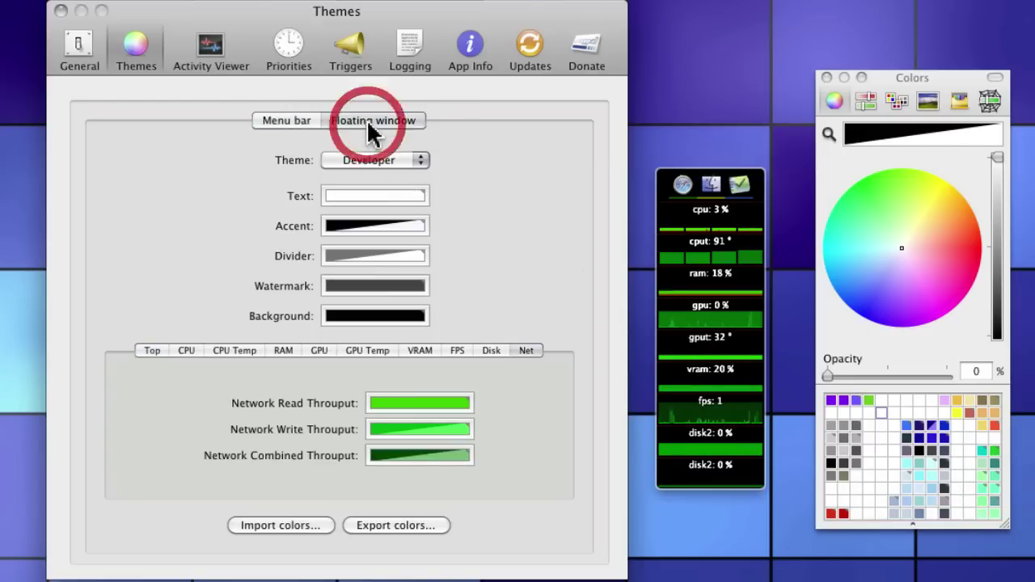
click(405, 158)
click(405, 158)
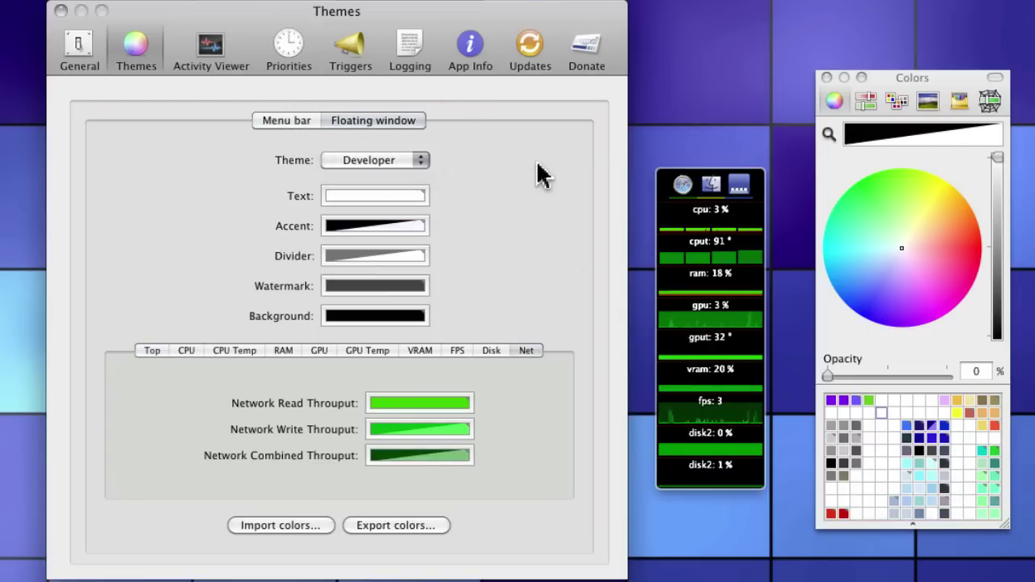
Review the Top, CPU, CPU Temp, RAM, GPU, GPU Temp, VRAM, FPS, Disk and Net colour settings.
click(151, 353)
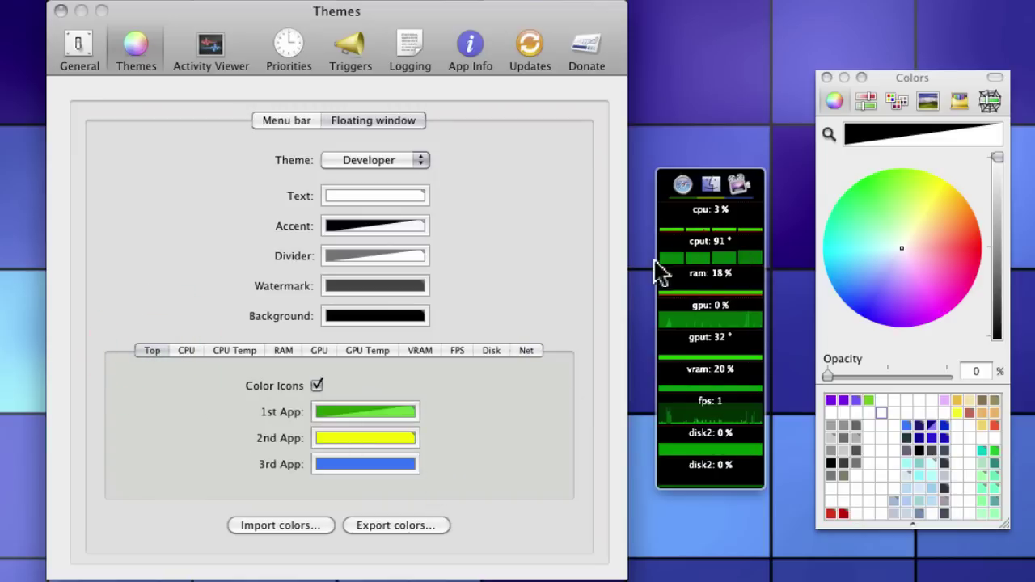
click(192, 356)
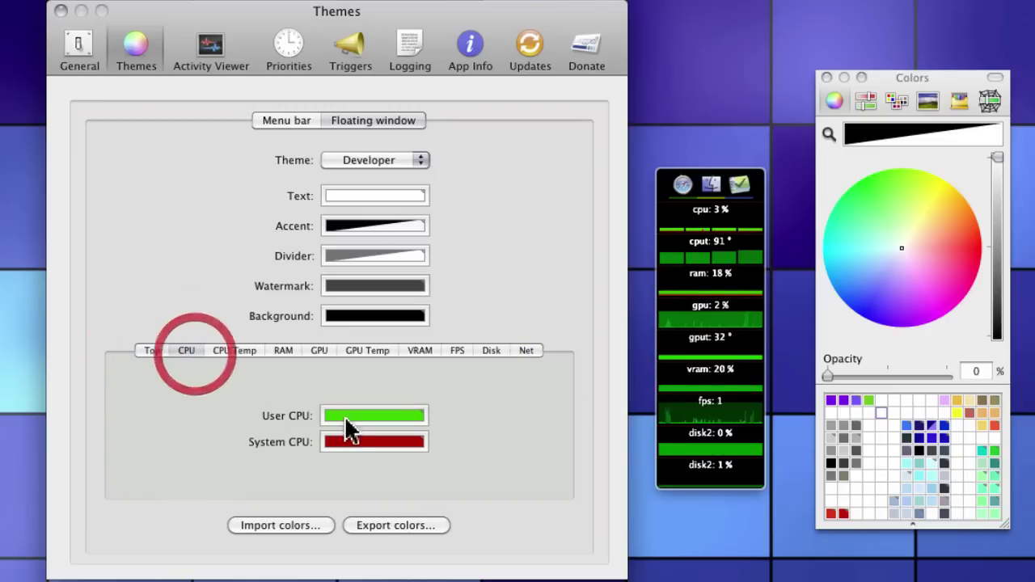
click(231, 357)
click(287, 352)
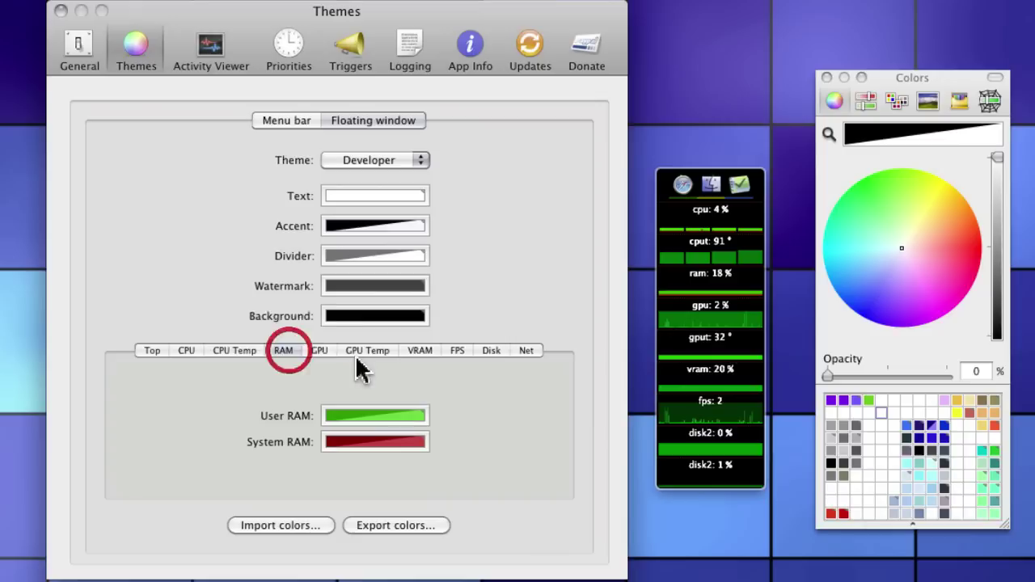
click(319, 353)
click(361, 354)
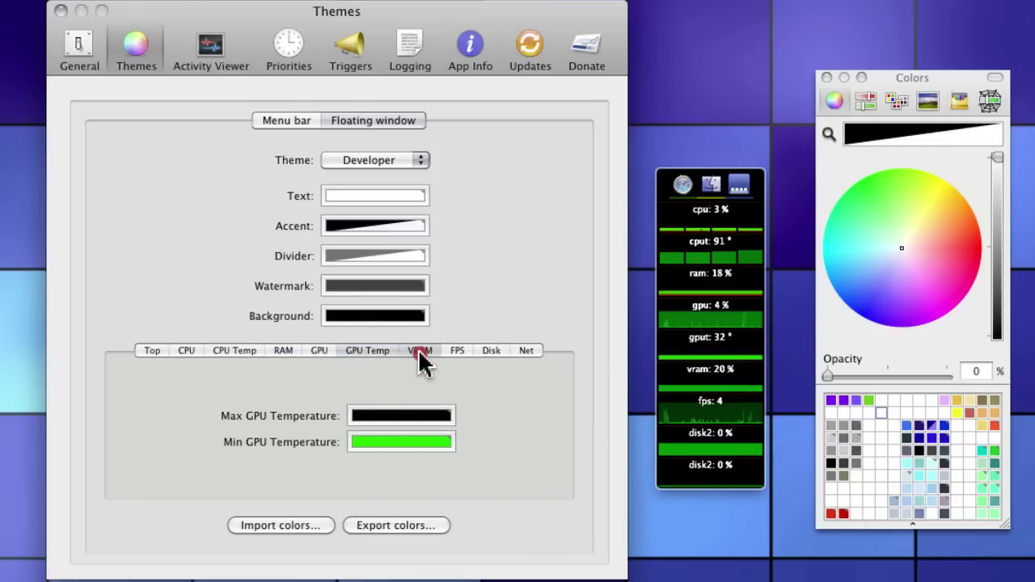
click(421, 353)
click(454, 353)
click(494, 354)
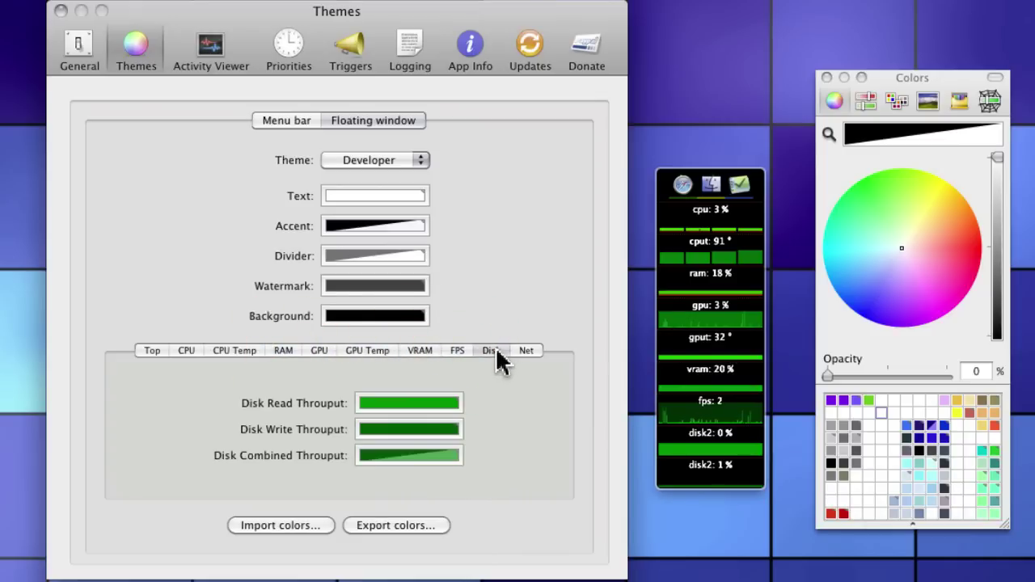
click(527, 352)
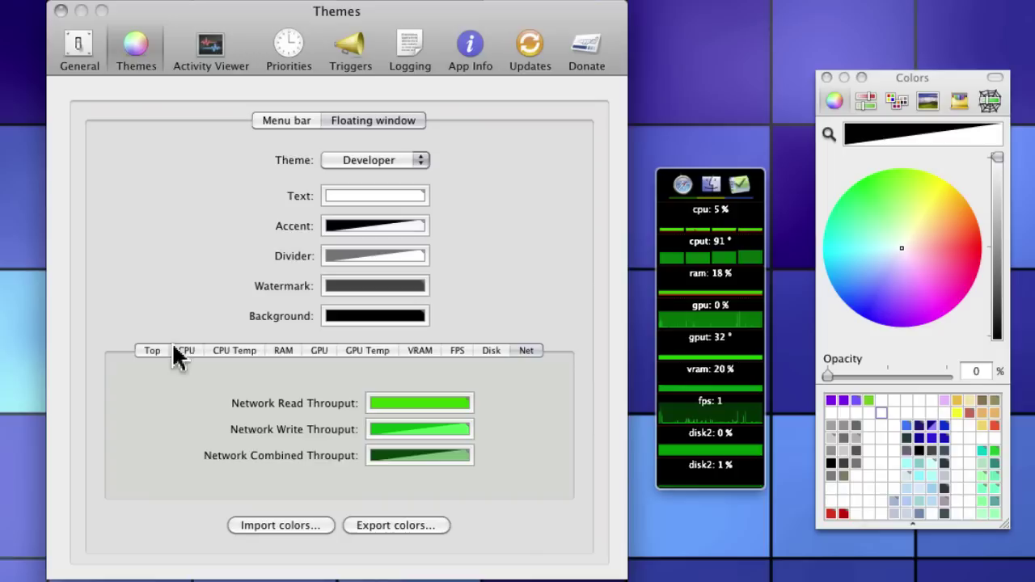
Try white, blue, grey, light blue and cyan floating-window backgrounds, settle on black, and close the Colors panel.
click(343, 316)
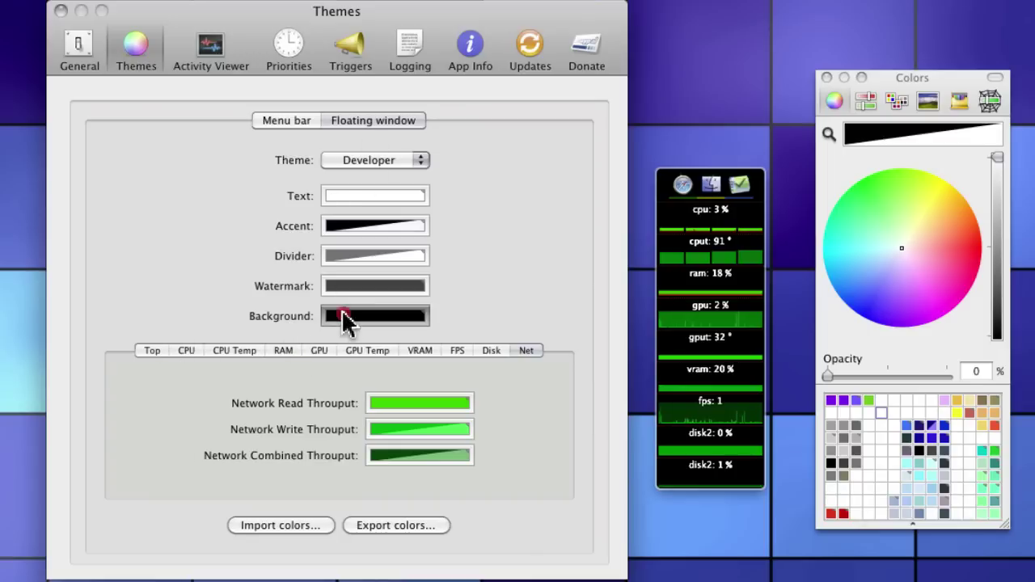
mouse_move(1000, 336)
mouse_down()
mouse_move(1011, 156)
mouse_move(1003, 330)
mouse_up()
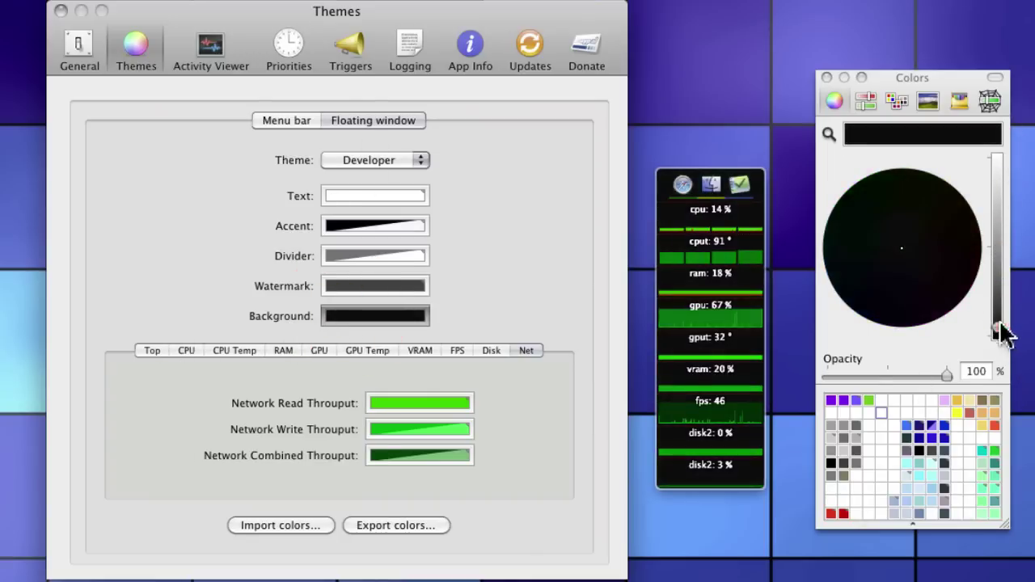
click(906, 425)
click(838, 487)
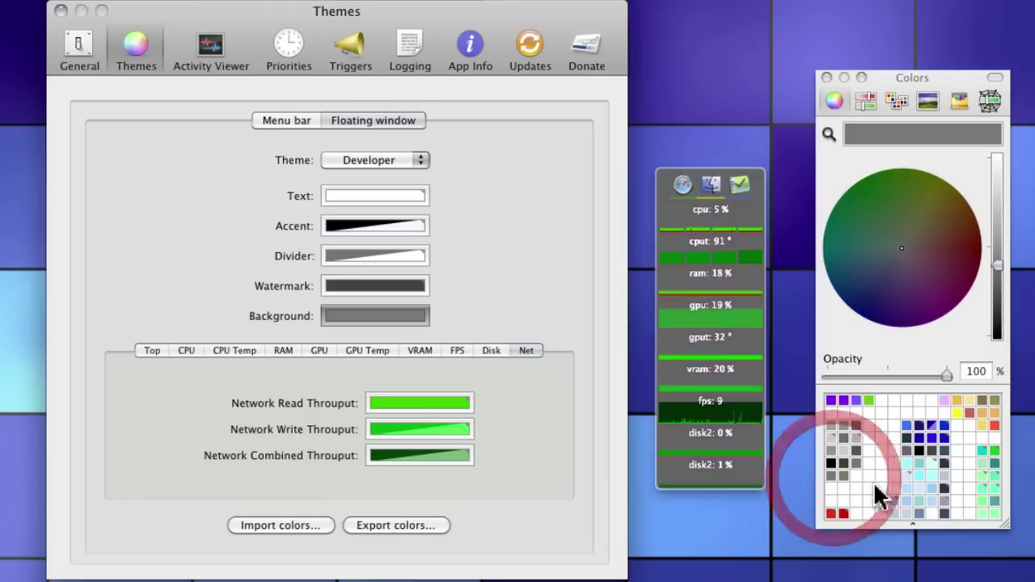
click(872, 486)
click(911, 491)
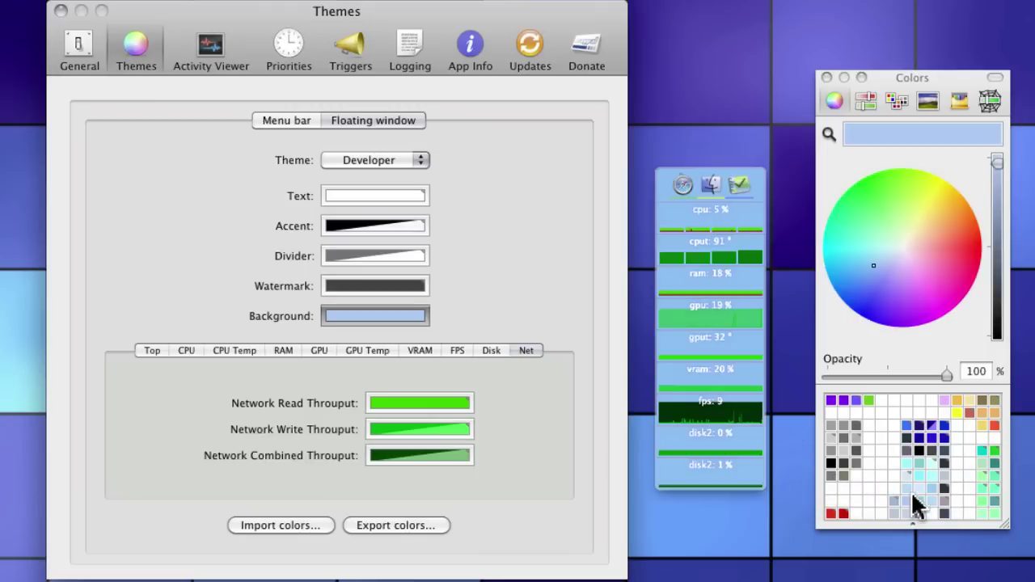
click(983, 451)
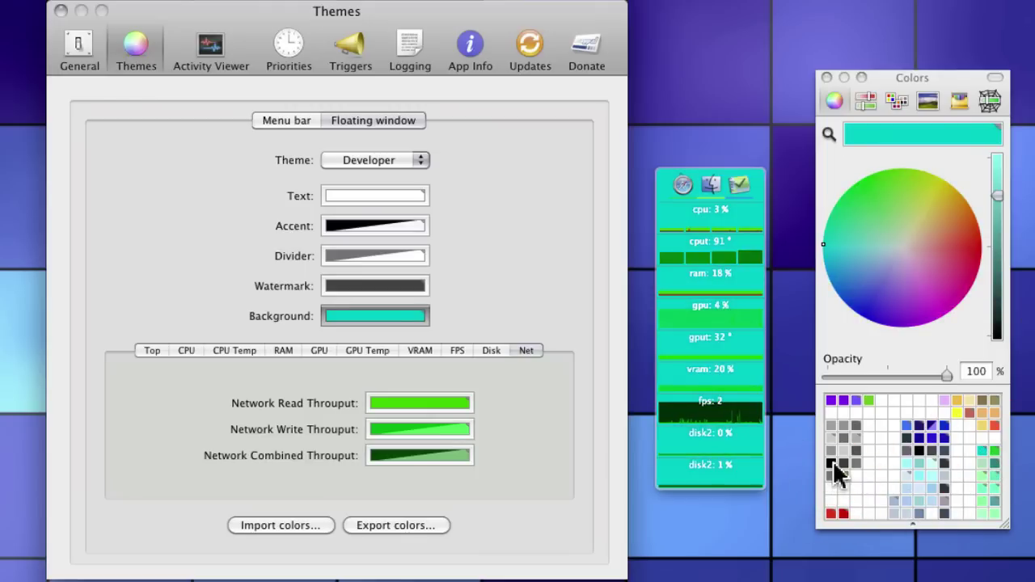
click(833, 464)
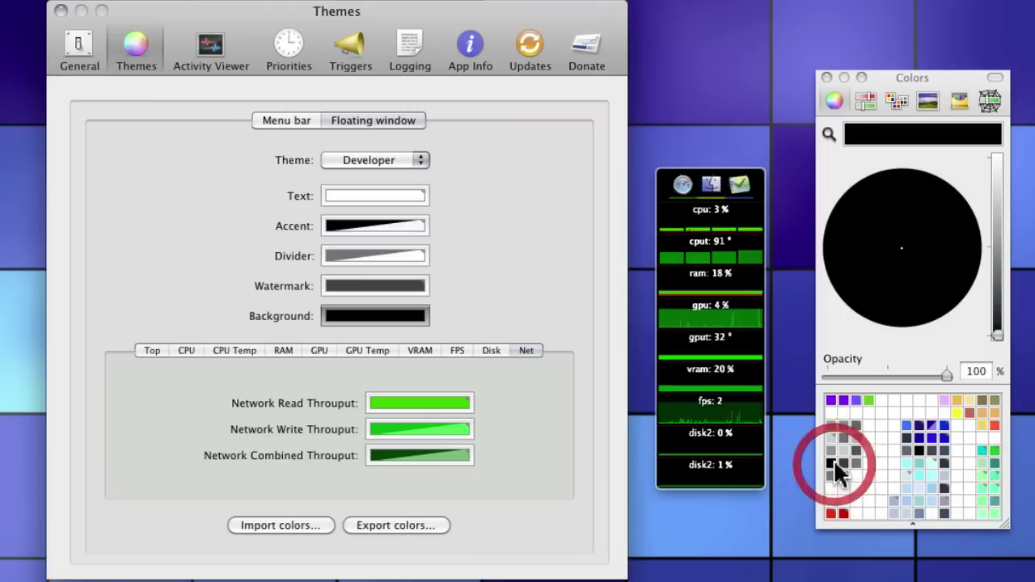
click(826, 77)
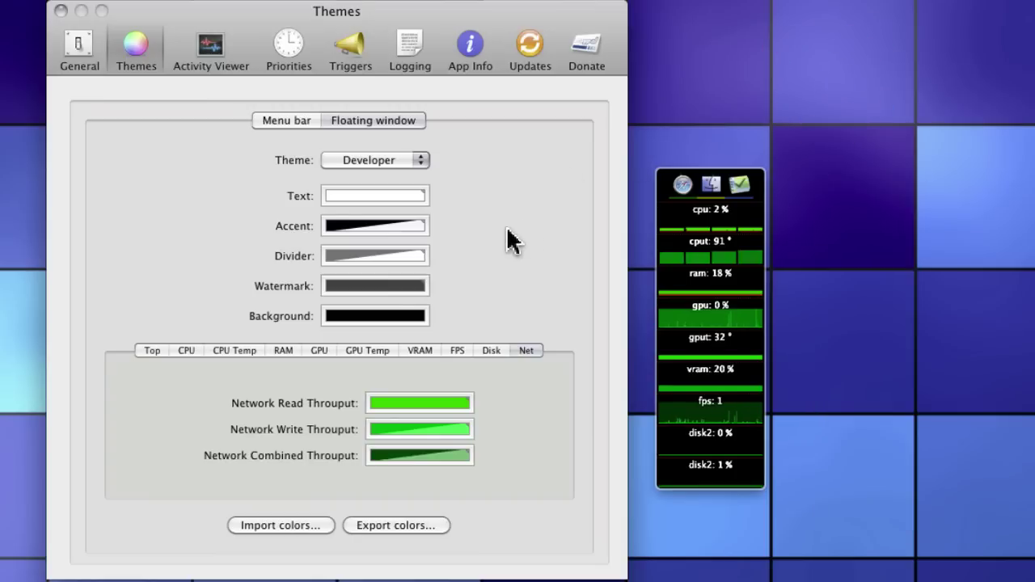
Give the floating window's accent a teal hue at 100% opacity, then try yellow and purple.
click(406, 222)
drag(844, 273, 818, 266)
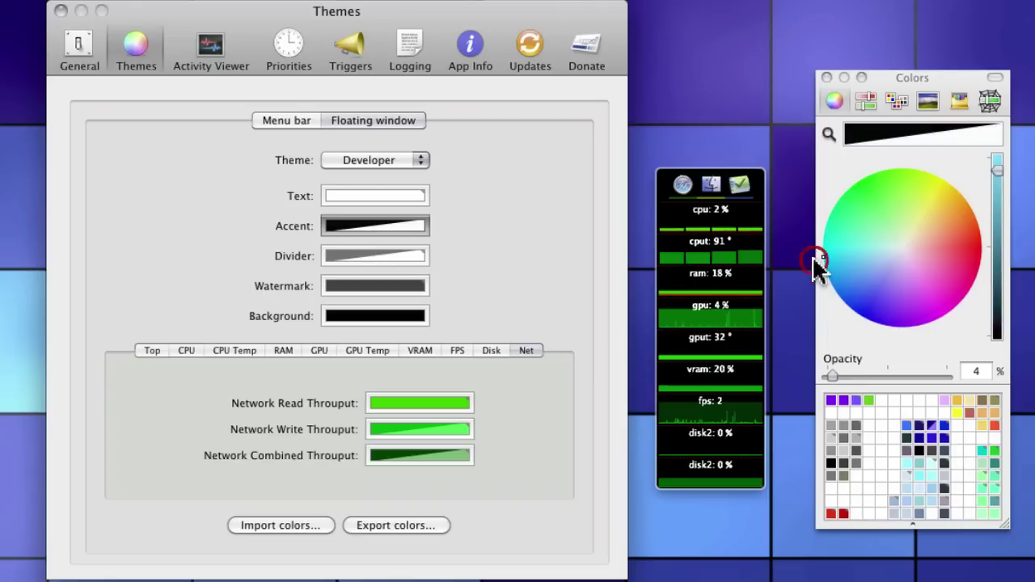
drag(834, 378, 954, 375)
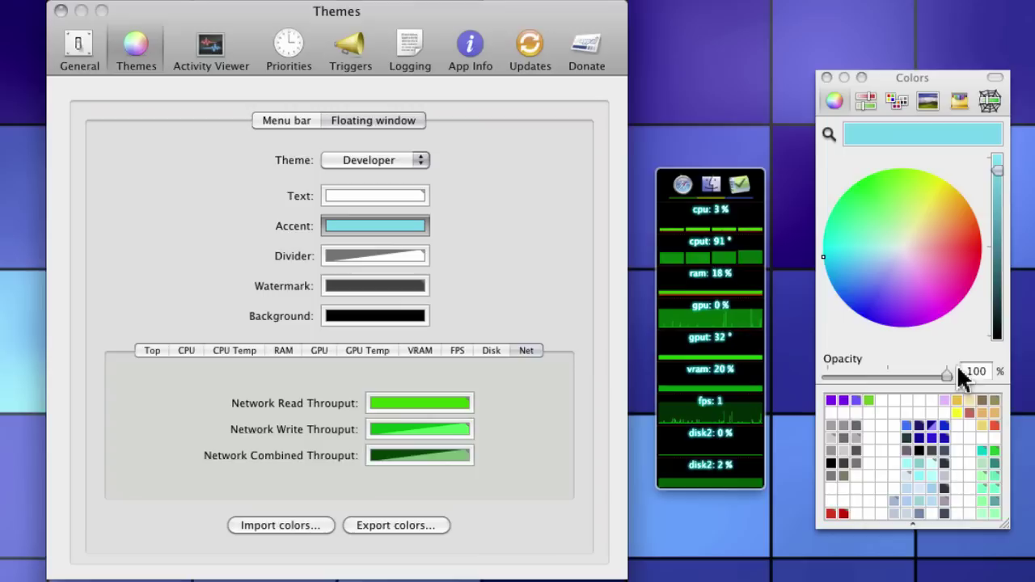
click(957, 411)
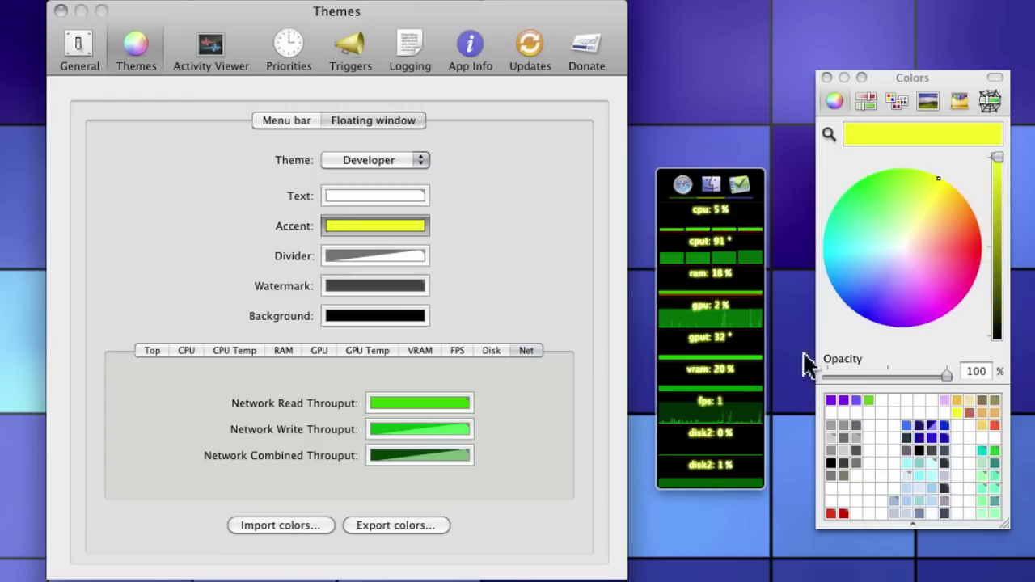
click(834, 401)
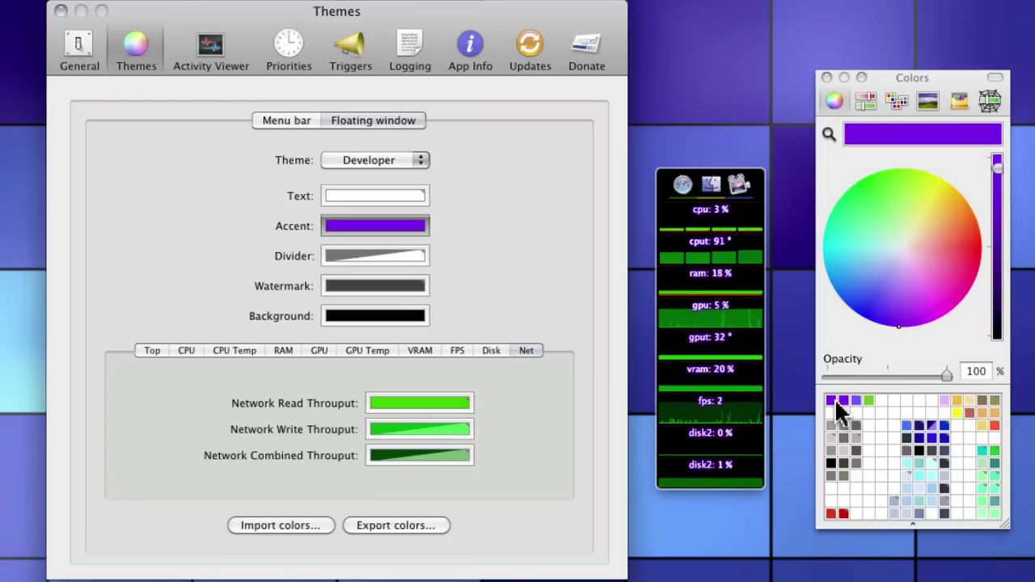
Cycle the accent through light blue, teal, deep blue and green swatches, settling on green.
click(902, 426)
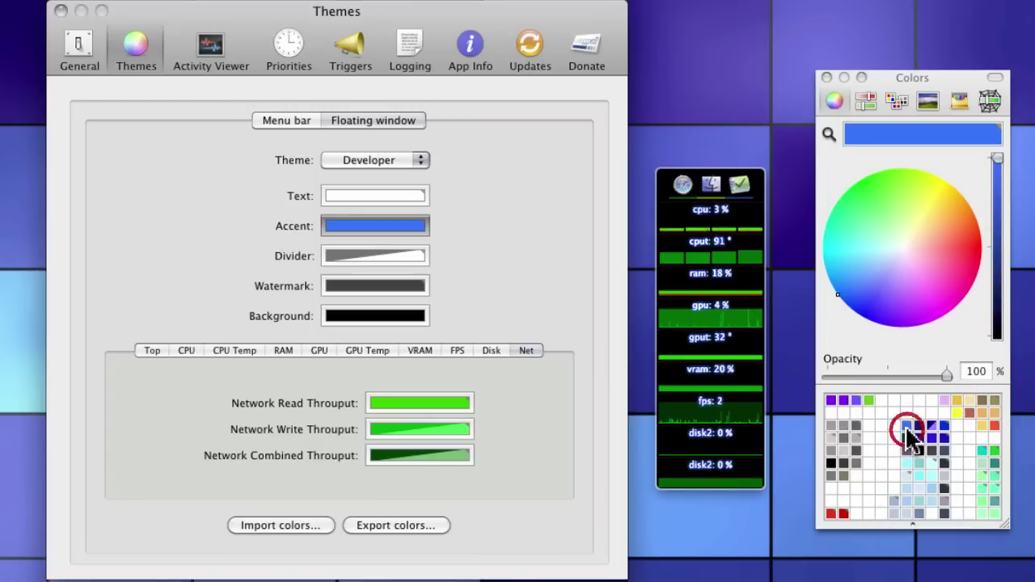
click(951, 430)
click(992, 450)
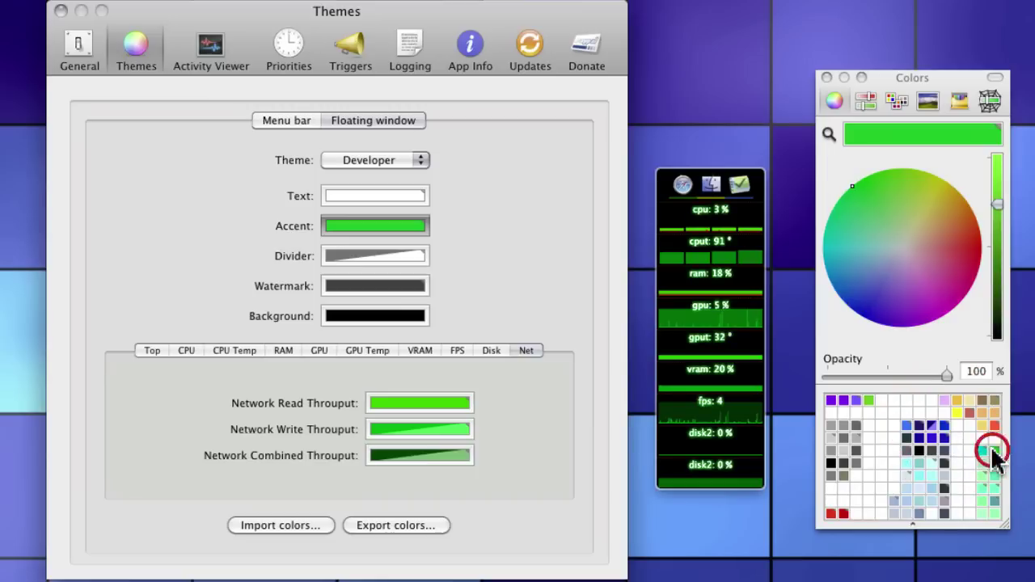
click(982, 451)
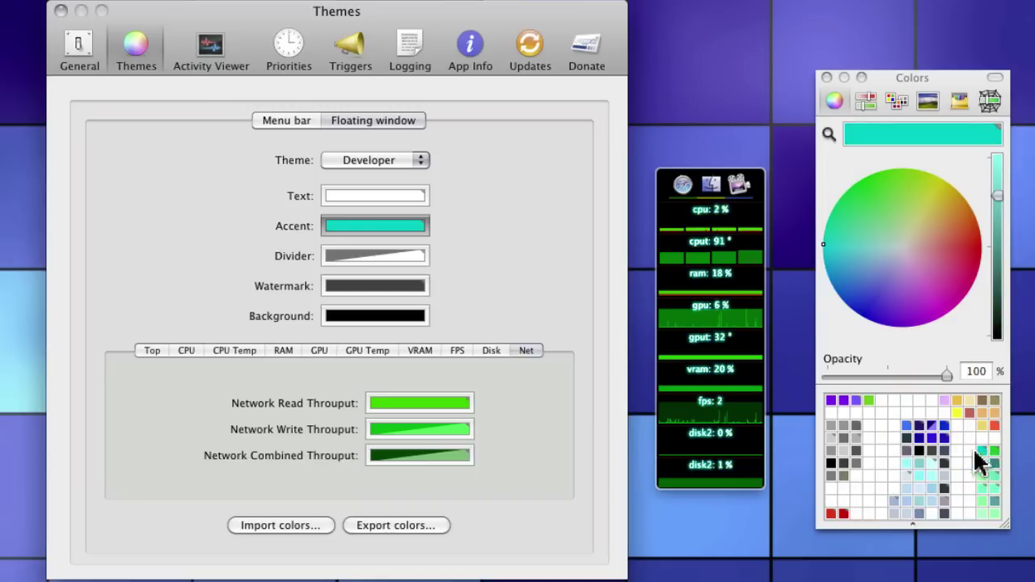
click(906, 428)
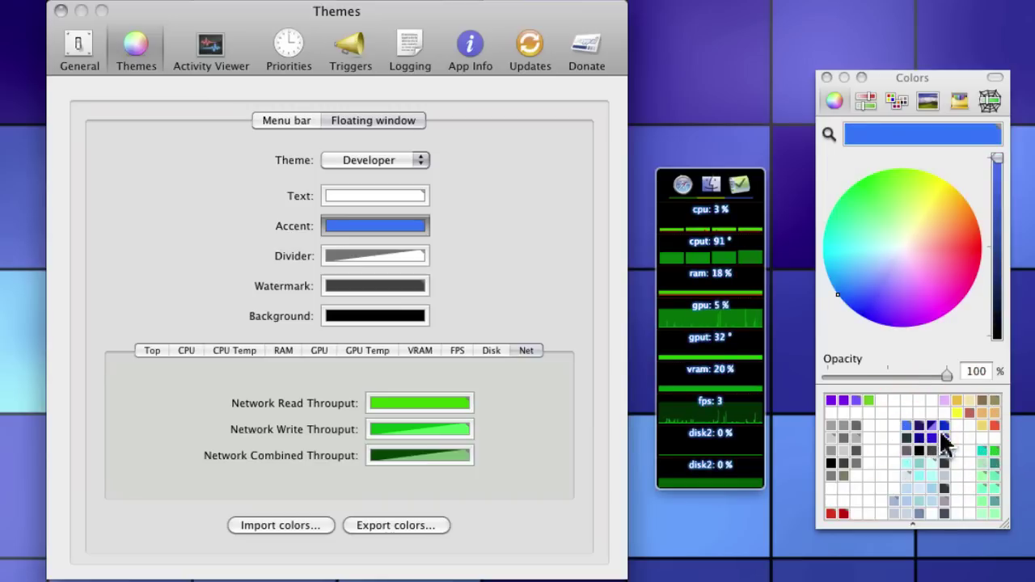
click(982, 451)
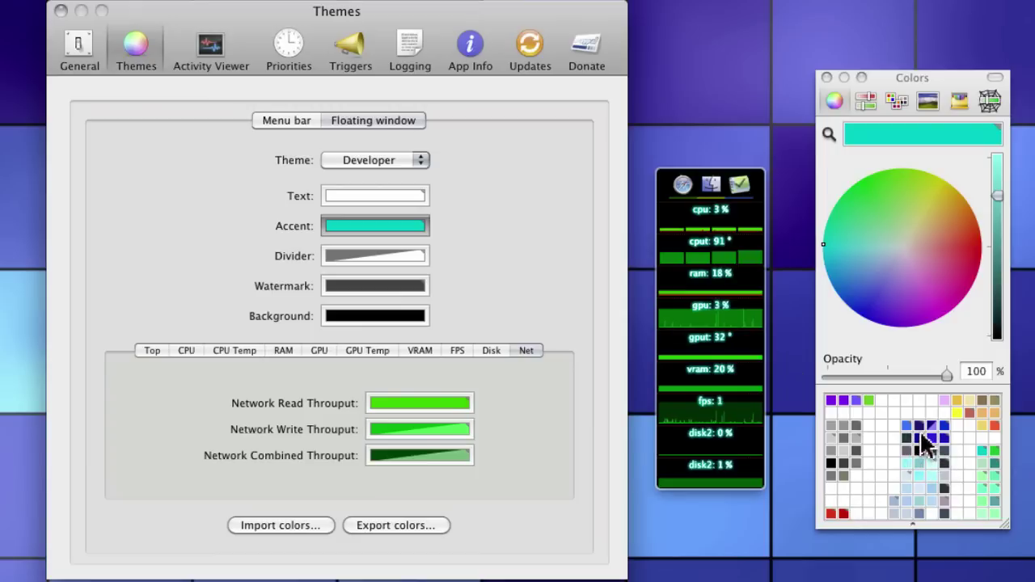
click(946, 427)
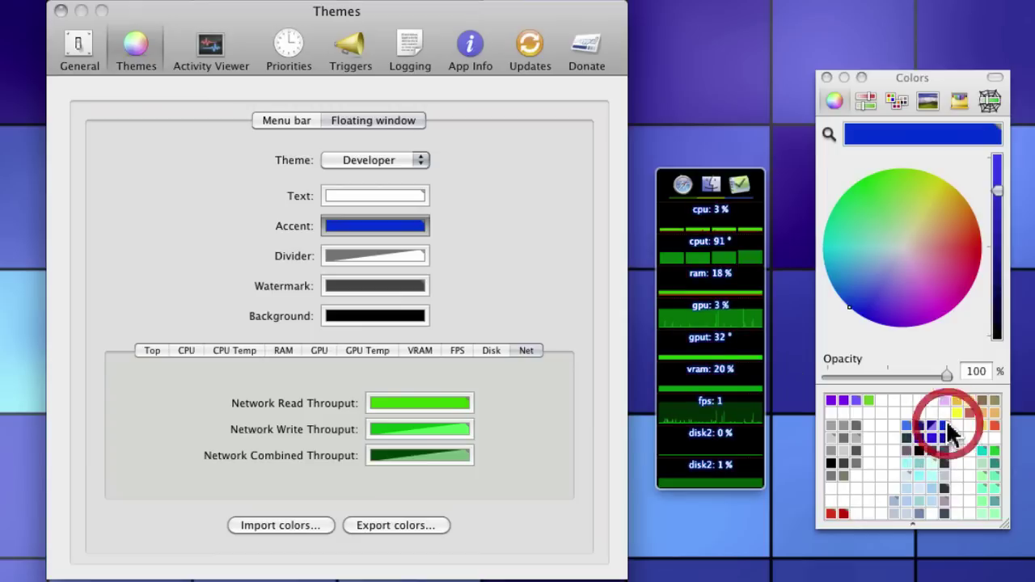
click(907, 430)
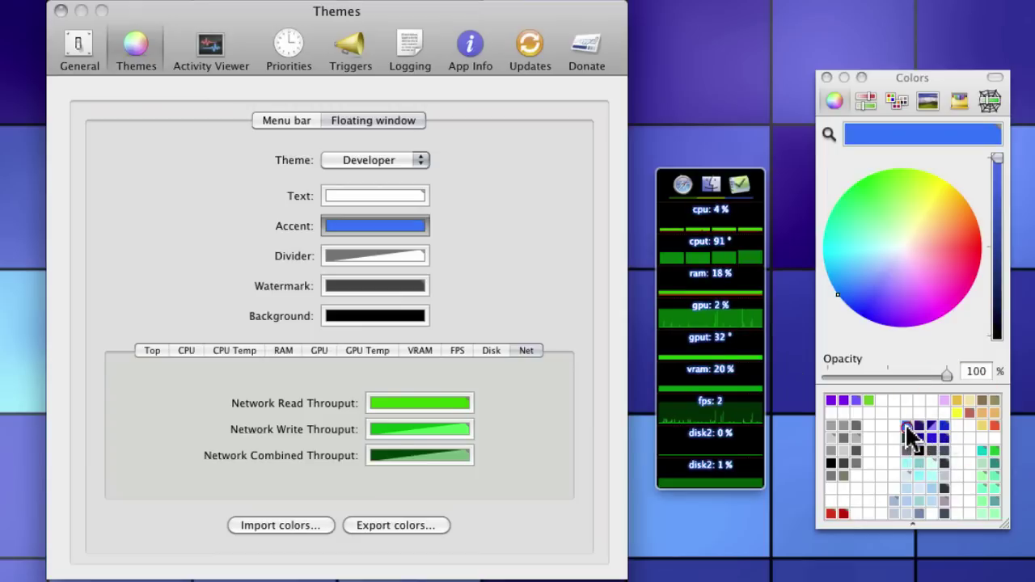
click(996, 453)
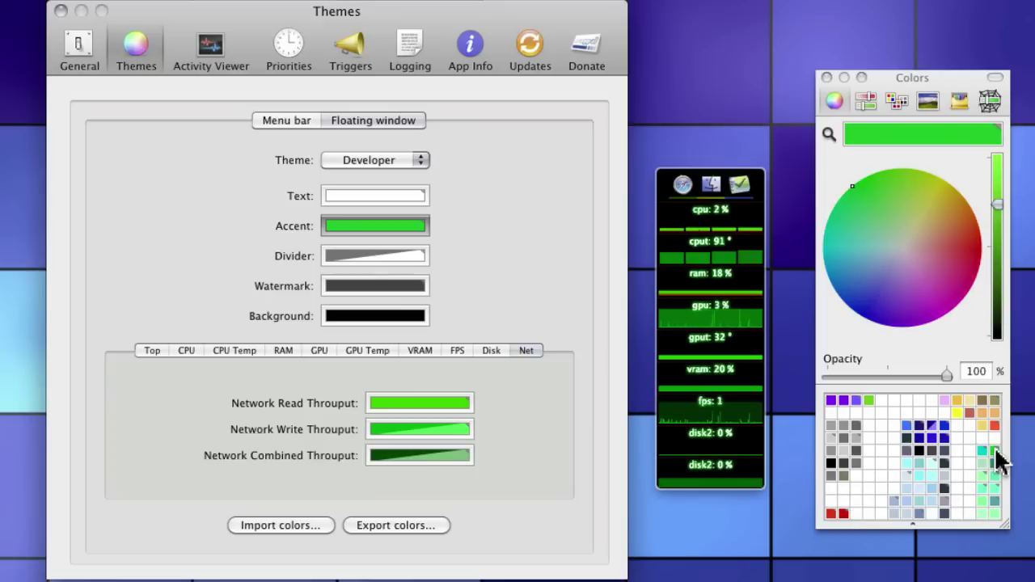
In Activity Viewer's menu-bar settings, toggle the CPU stat off and on, then browse to GPU Temp.
click(211, 44)
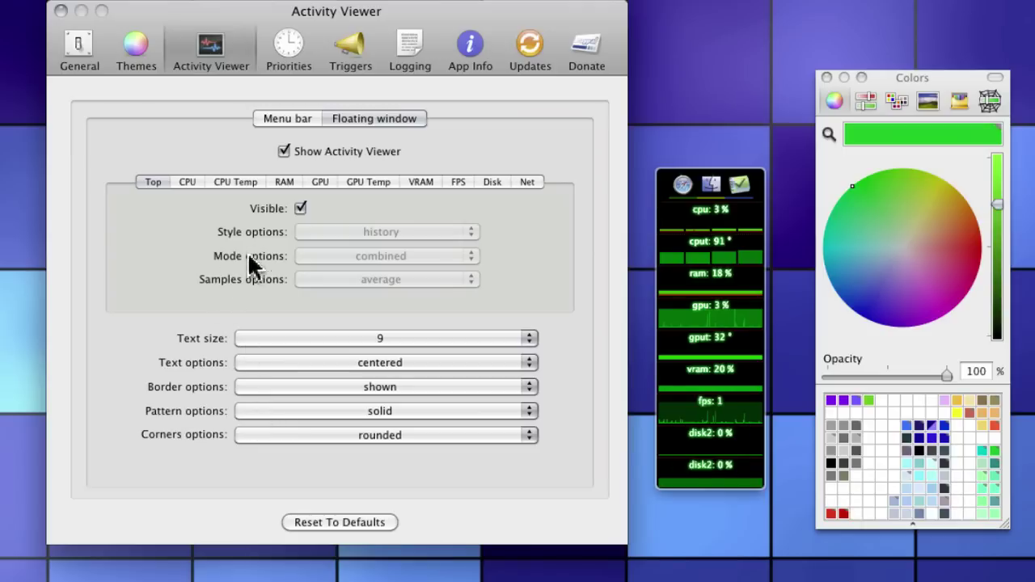
click(290, 119)
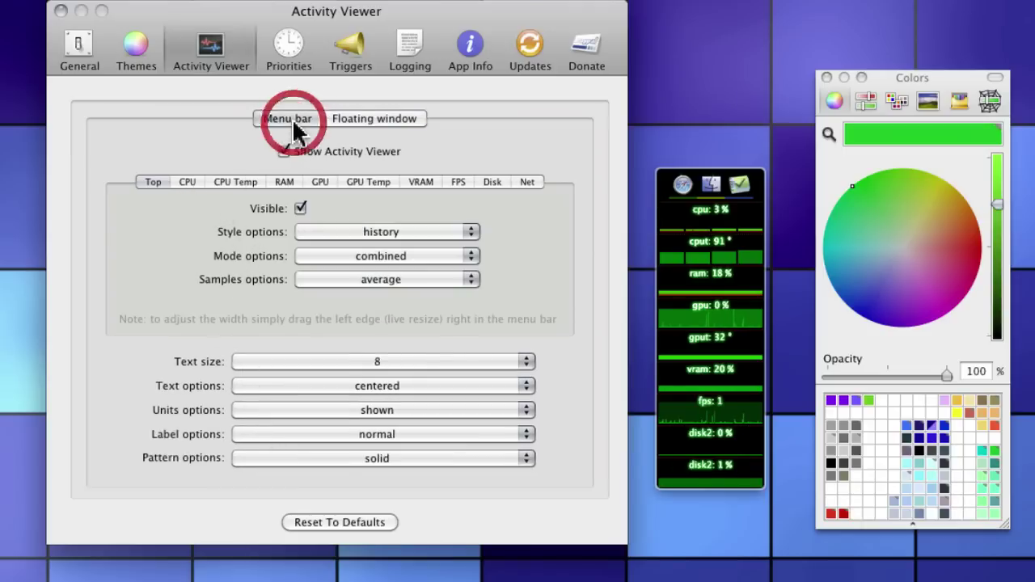
click(190, 185)
click(208, 354)
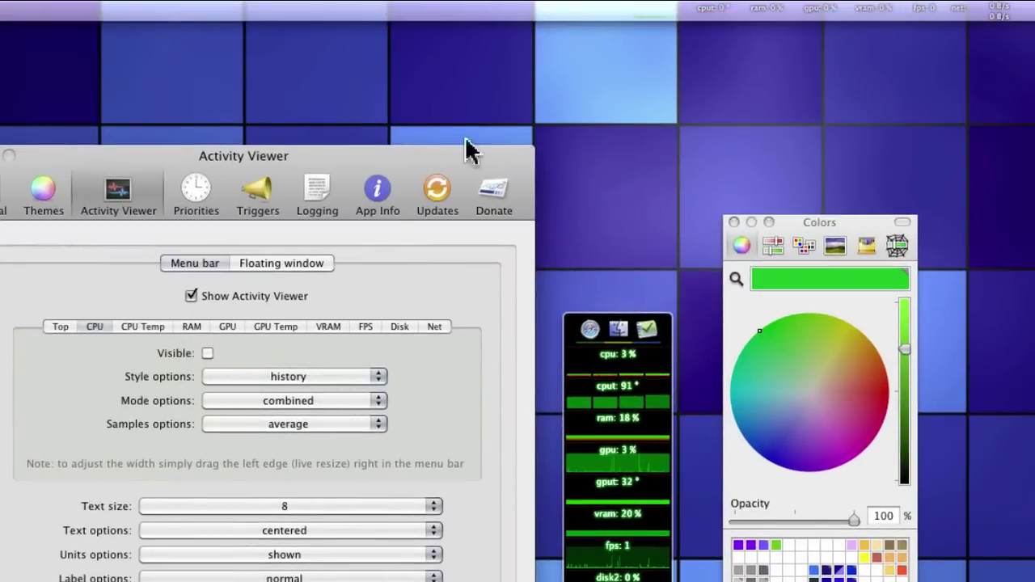
click(208, 354)
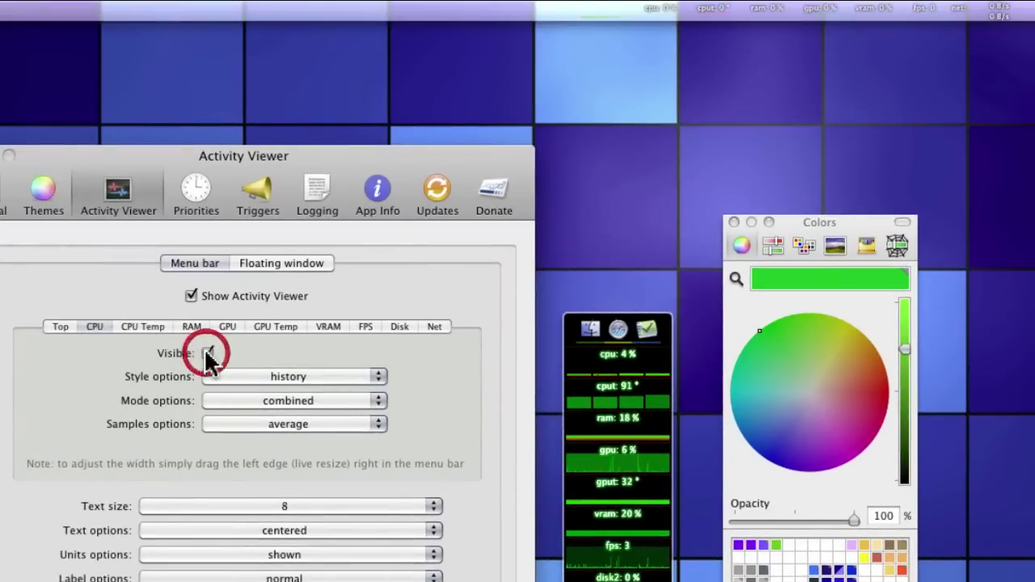
click(142, 326)
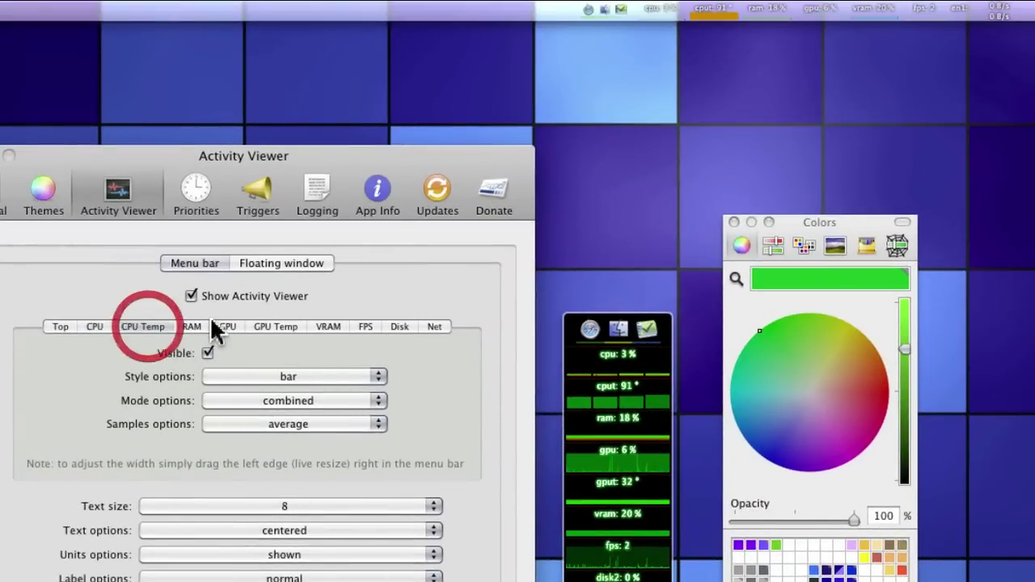
click(229, 328)
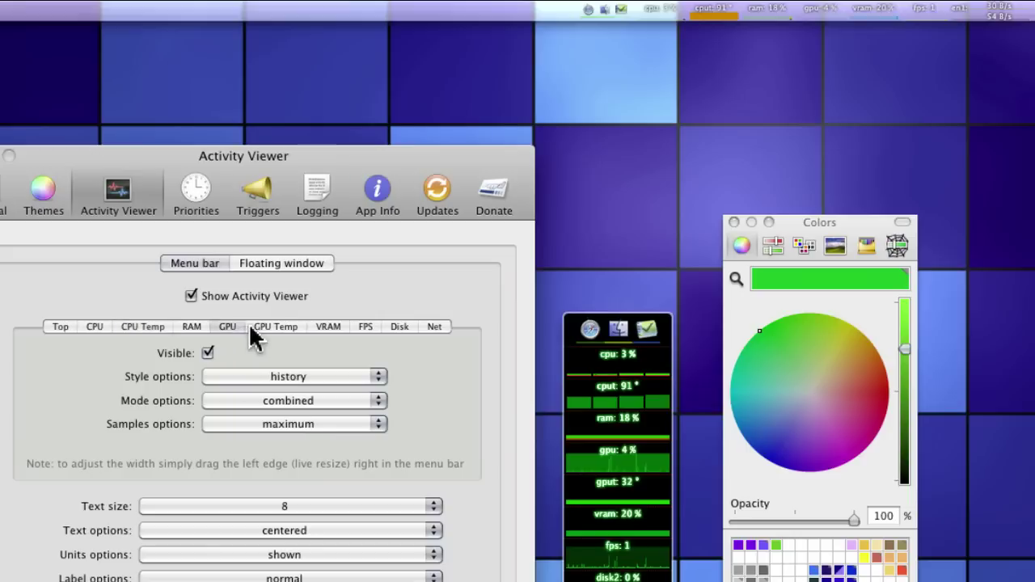
click(291, 328)
Try bar style for GPU Temp, revert to history, and show it in the menu bar.
click(306, 377)
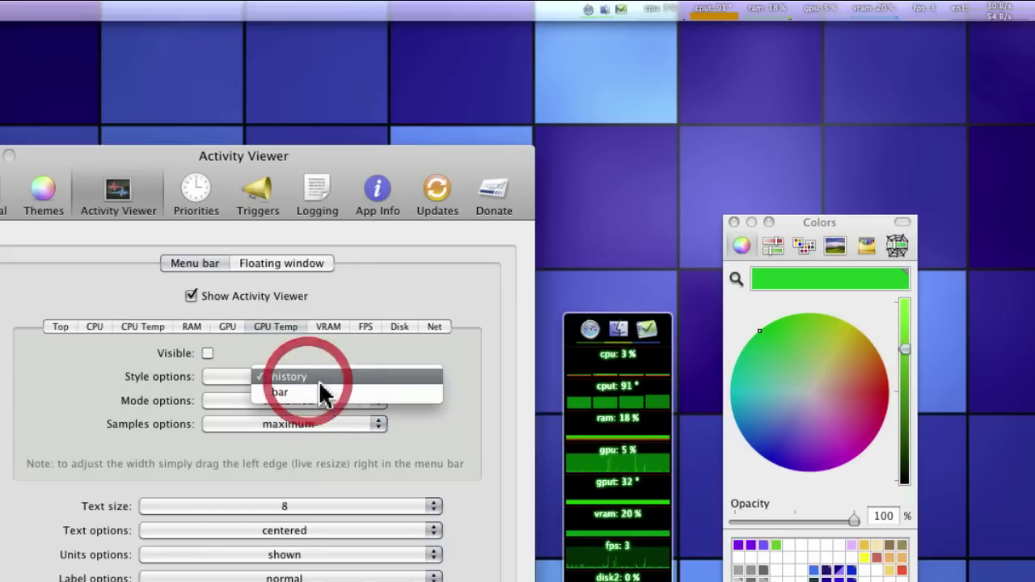
click(319, 386)
click(315, 377)
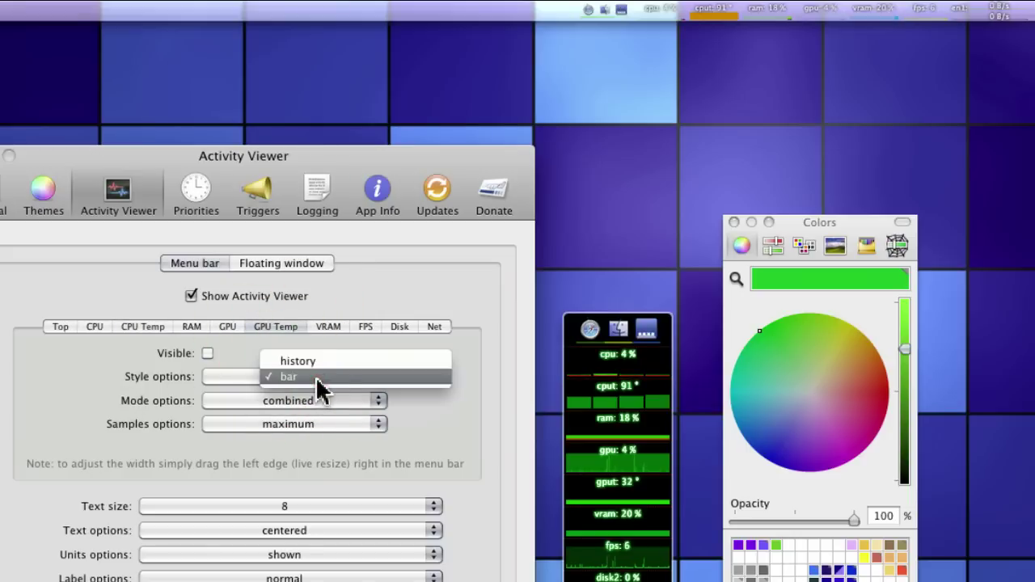
click(310, 357)
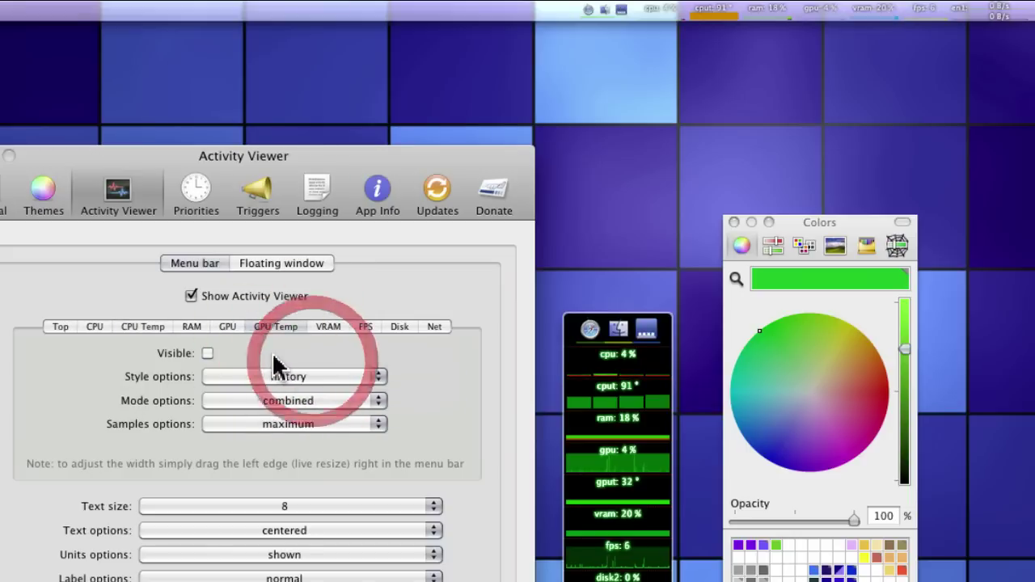
click(207, 354)
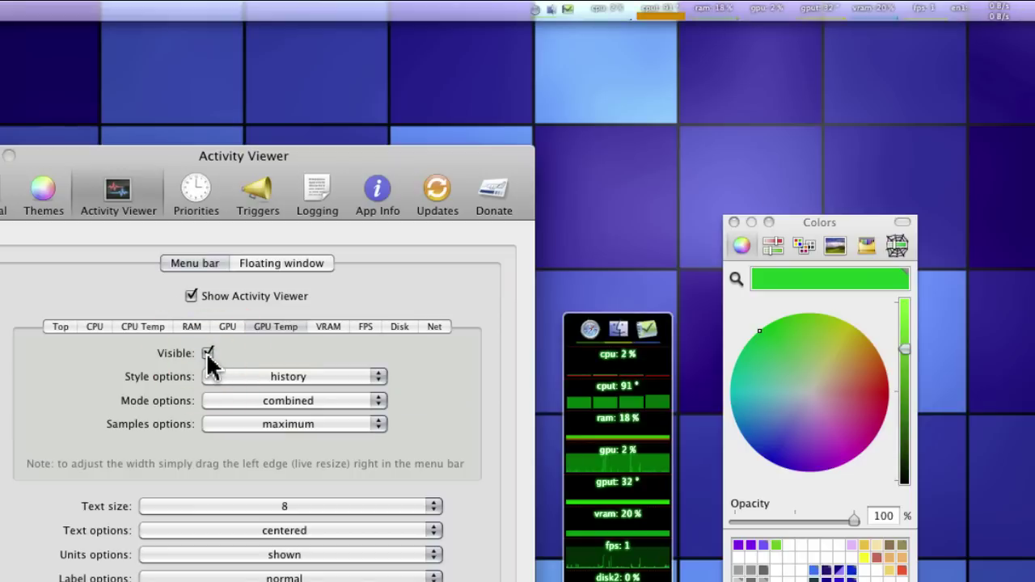
Set GPU Temp to history style and combined mode after trying bar and split.
drag(357, 377, 350, 391)
click(350, 391)
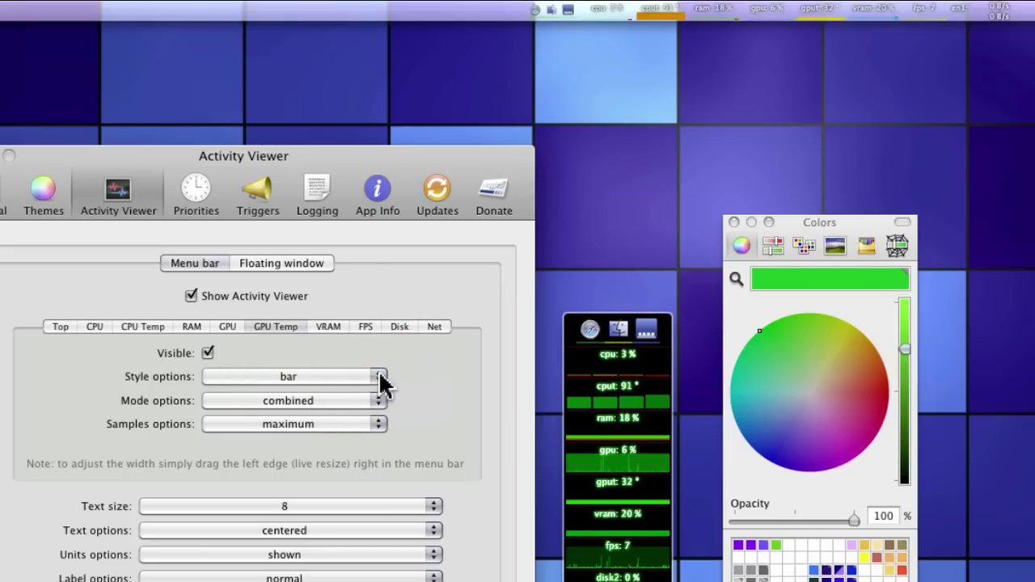
click(372, 379)
click(311, 360)
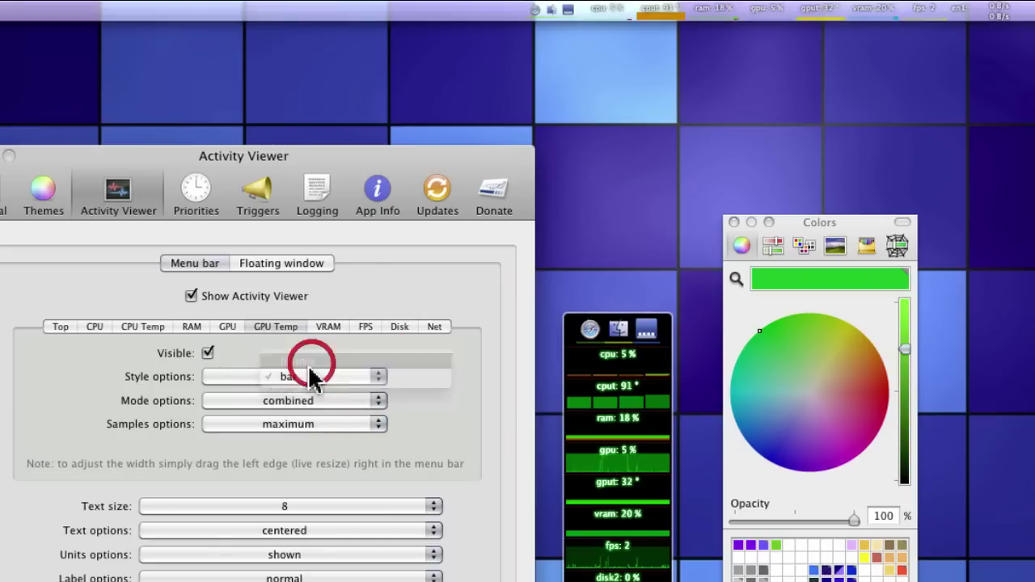
click(322, 396)
click(323, 417)
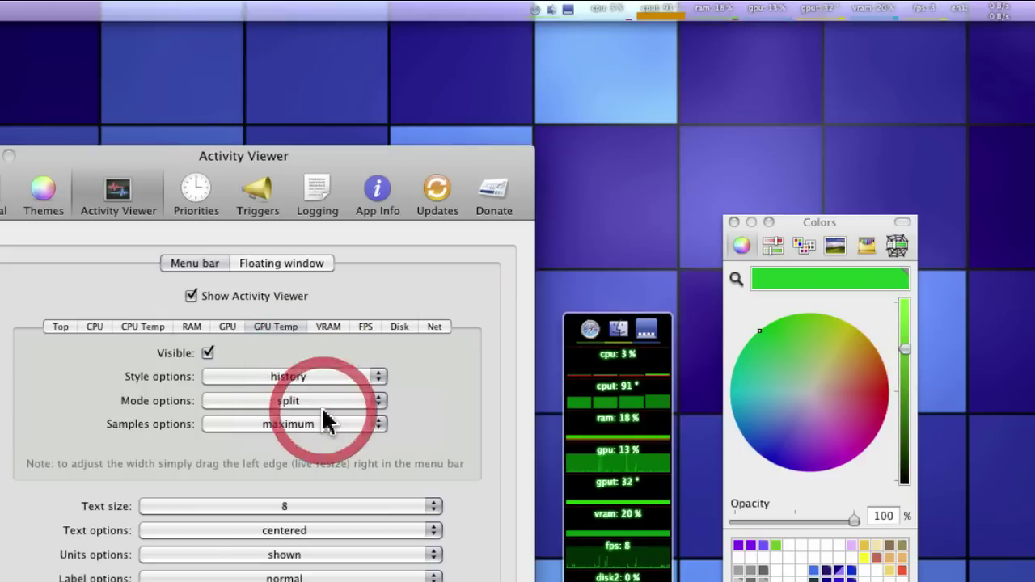
click(323, 400)
click(320, 385)
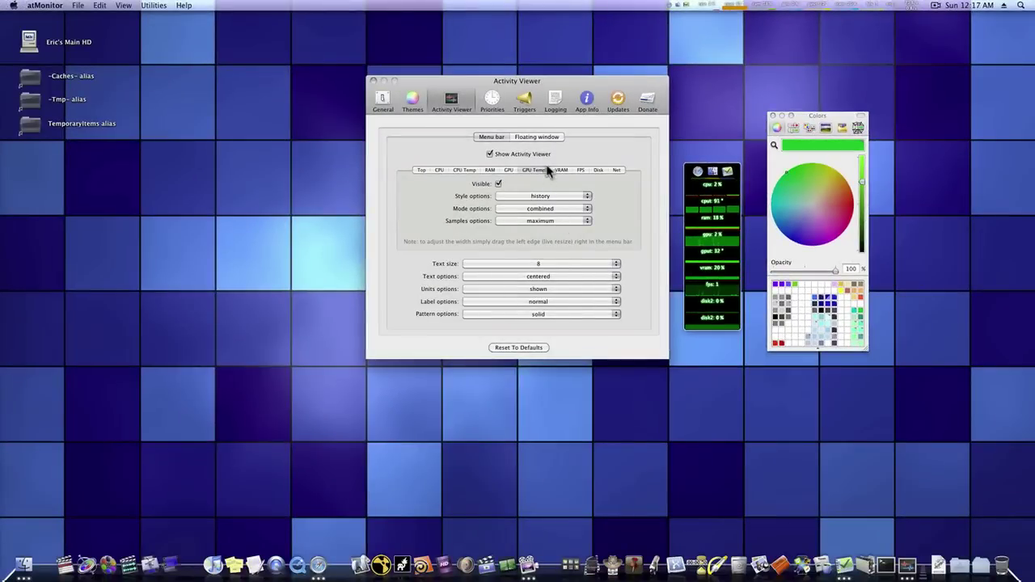
Check the floating window's Activity Viewer display options, then return to the Themes pane.
click(547, 139)
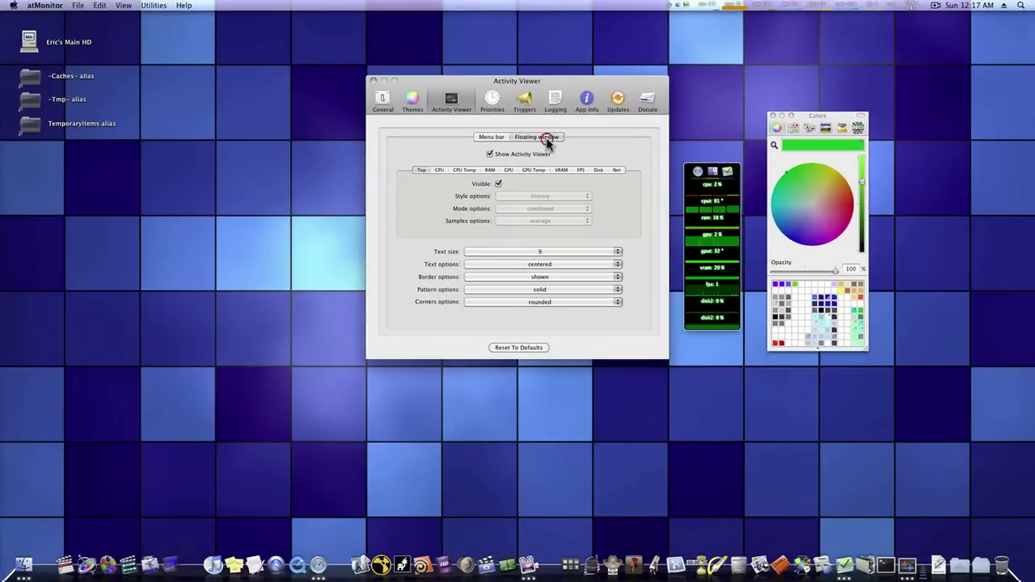
click(413, 100)
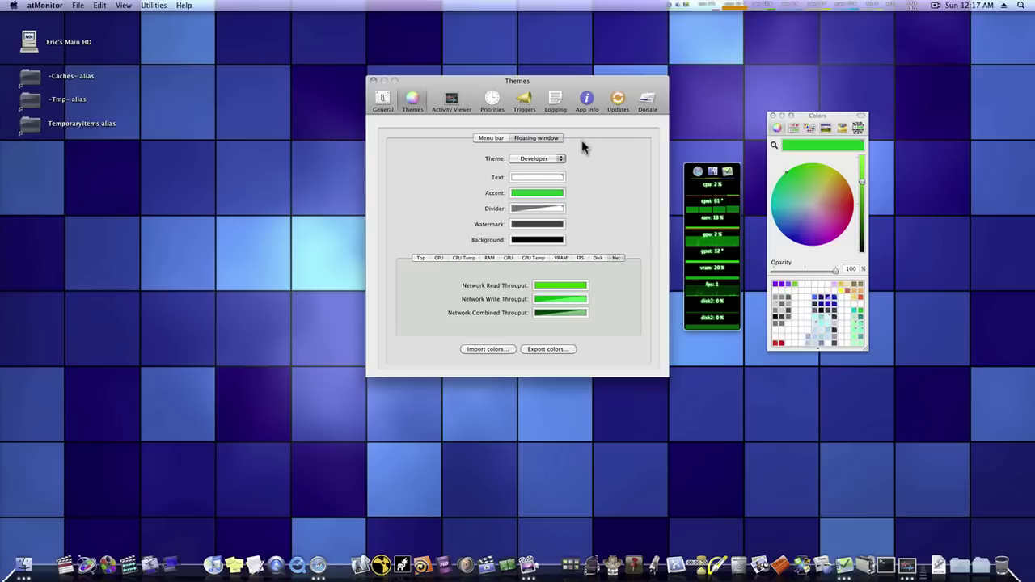
Apply the Developer theme to the floating window's colours.
click(560, 159)
click(494, 139)
click(494, 139)
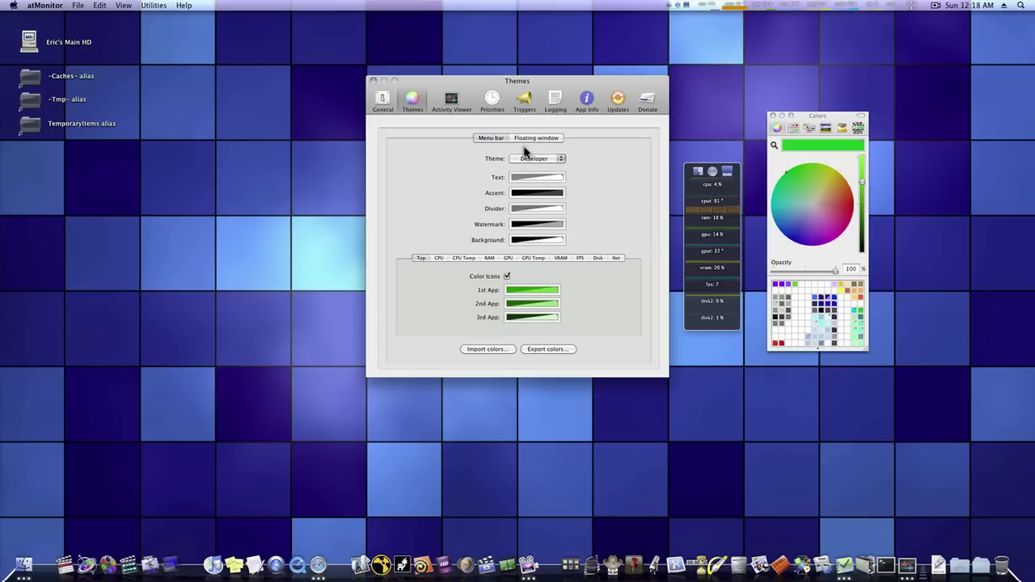
click(538, 158)
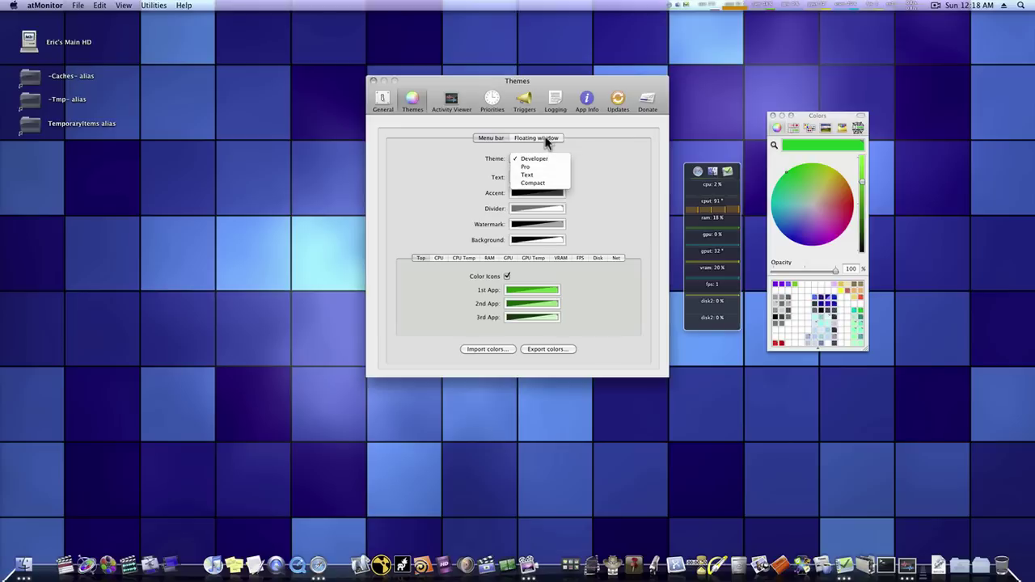
click(546, 139)
click(546, 140)
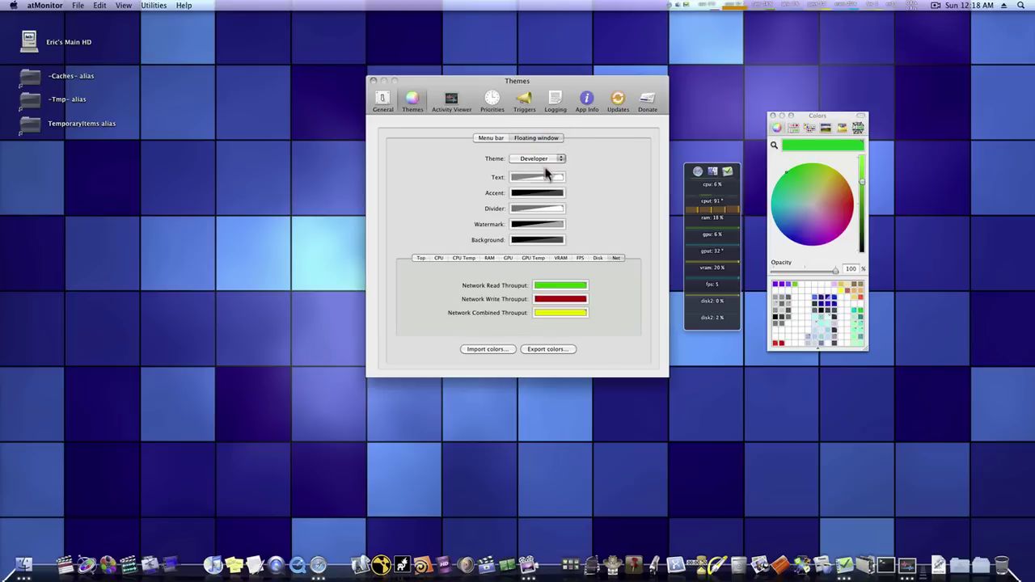
Make the Background colour solid black at full opacity and close the Colors panel.
click(543, 240)
drag(836, 271, 819, 273)
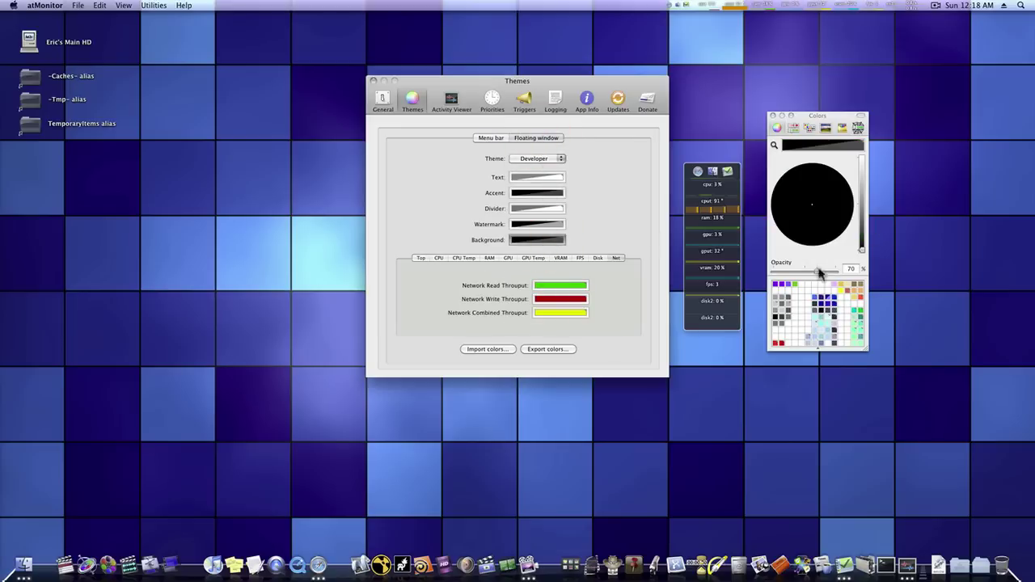
click(777, 320)
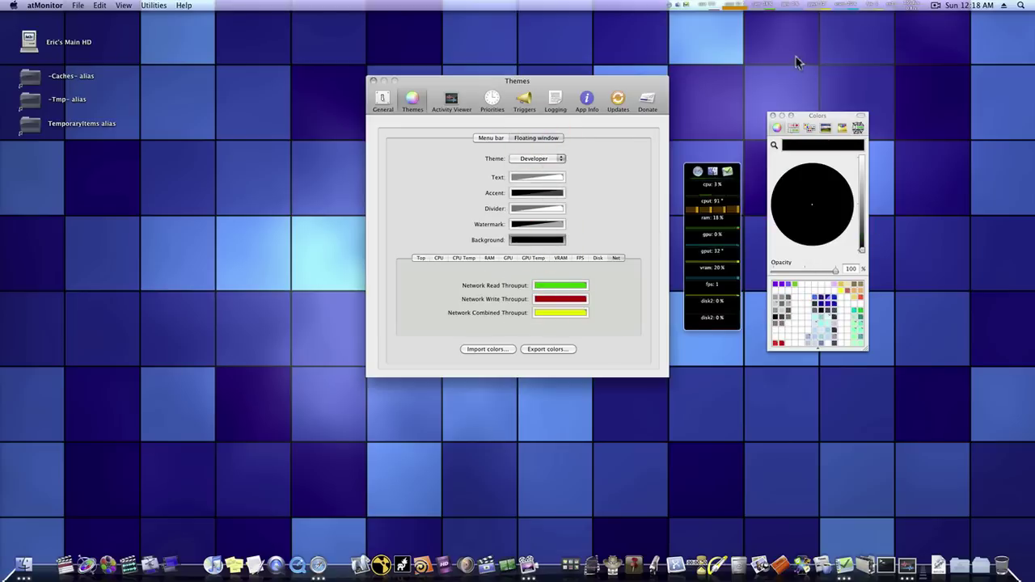
click(774, 116)
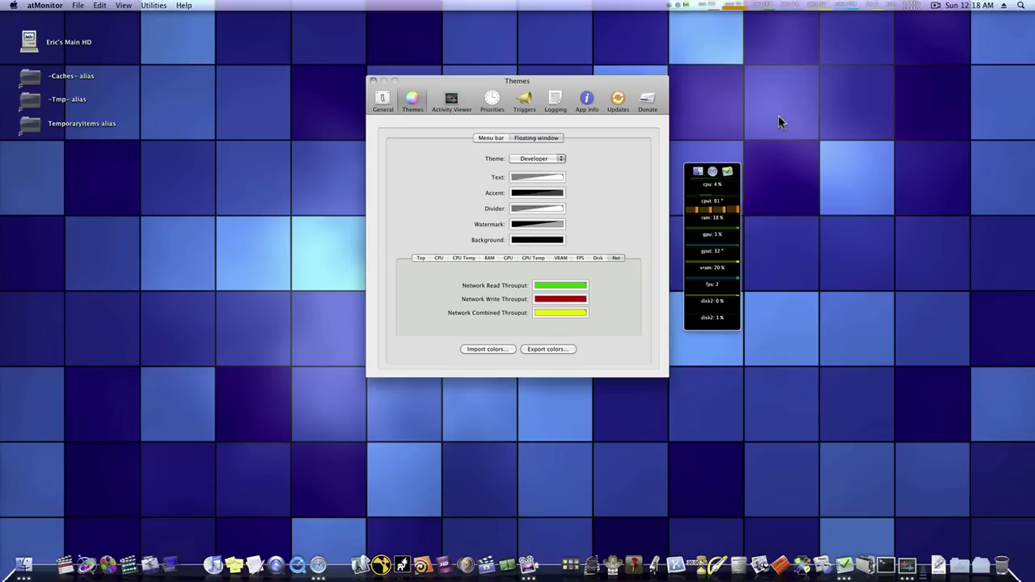
On the Menu bar theme settings, try Pro, then Text, and leave Compact applied.
click(491, 139)
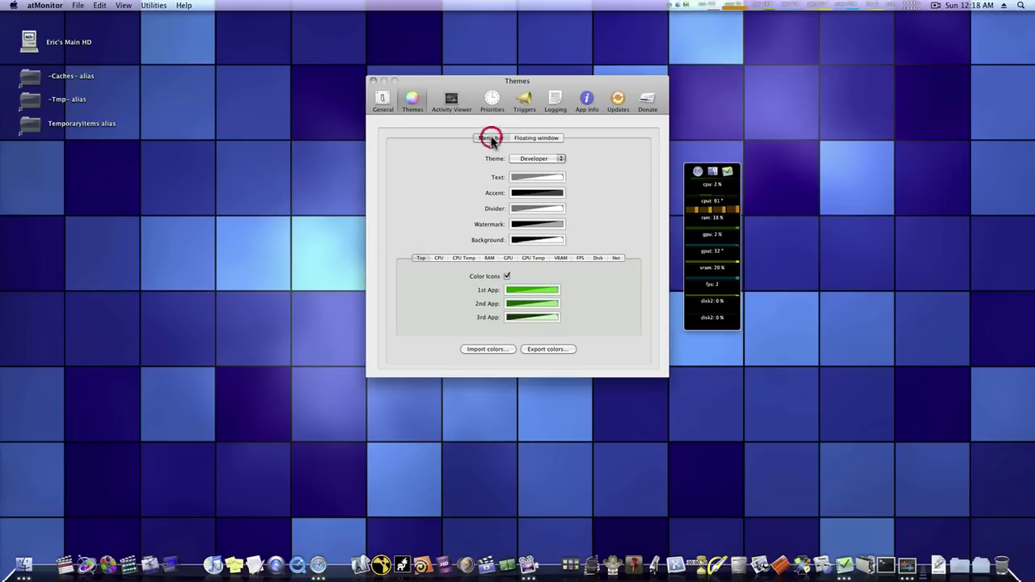
click(559, 162)
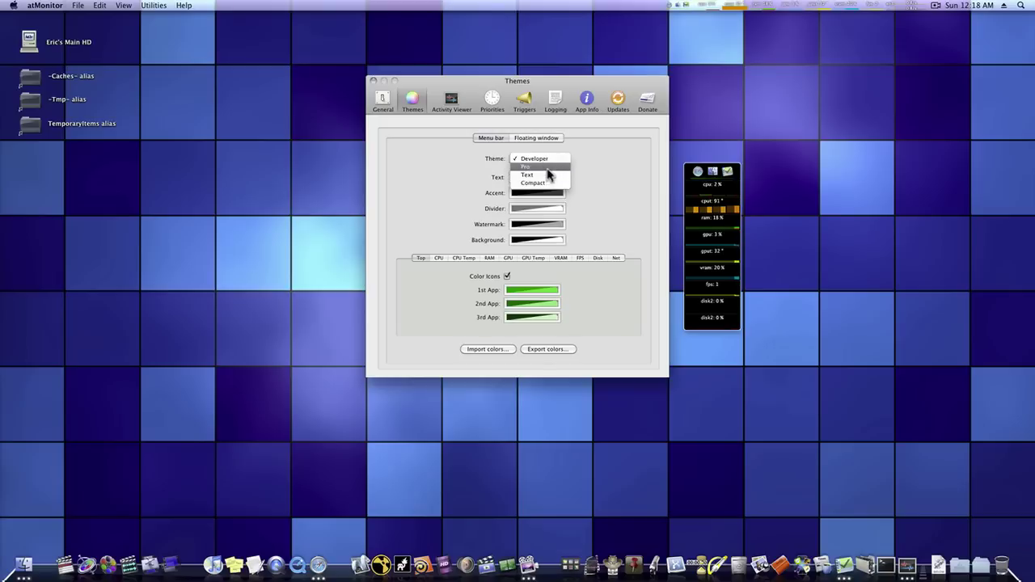
click(547, 167)
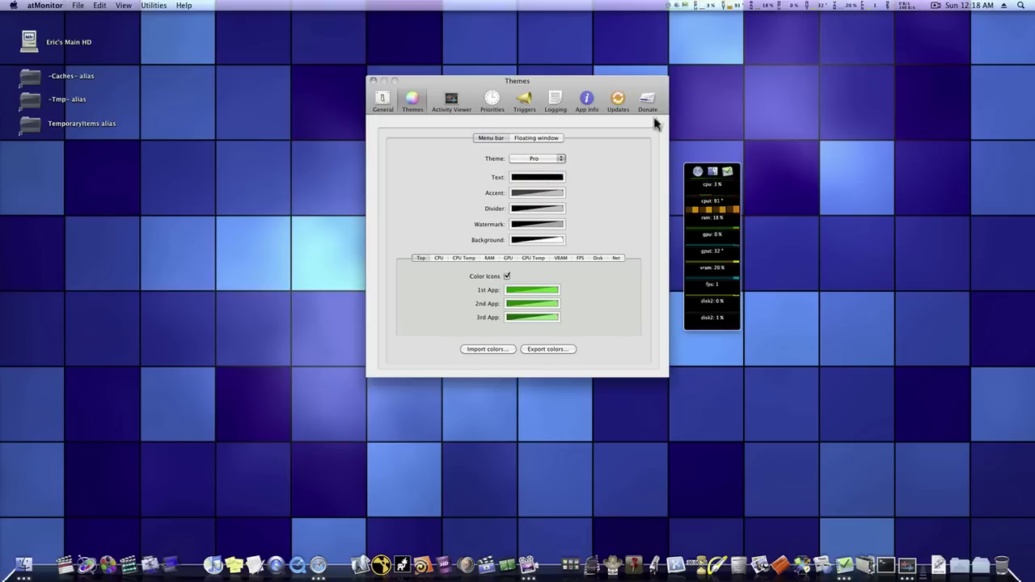
click(542, 167)
click(542, 173)
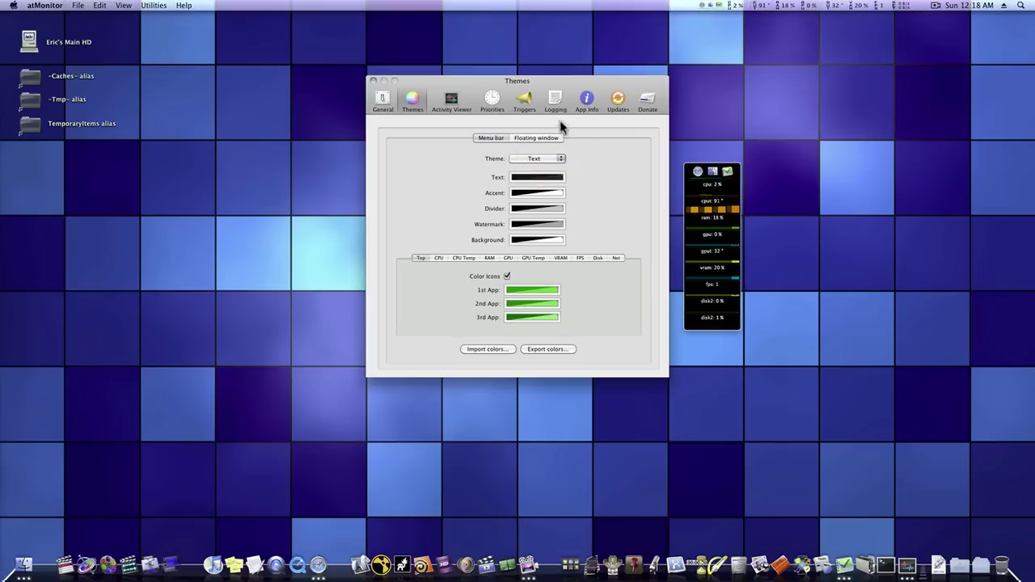
click(560, 159)
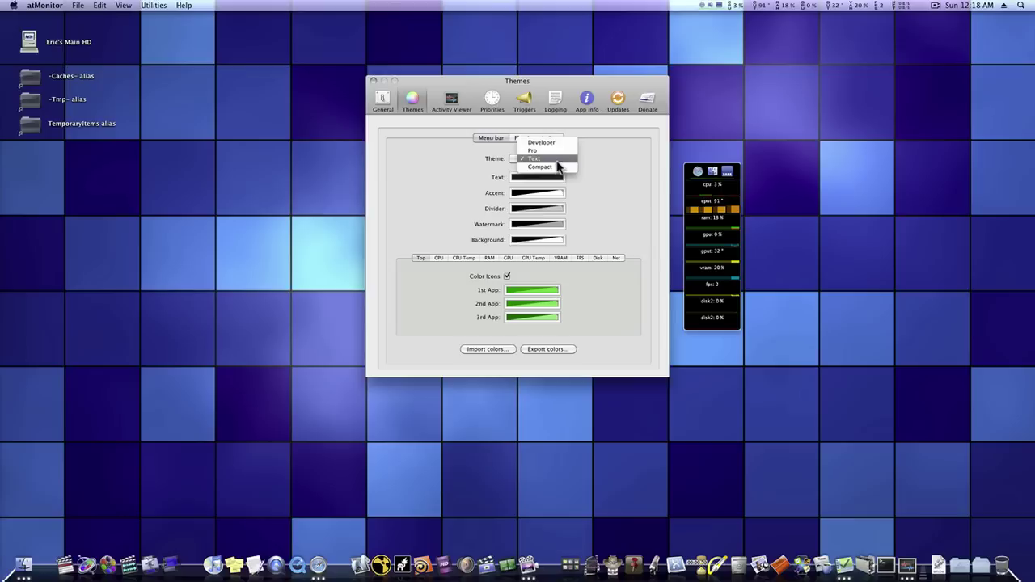
click(558, 168)
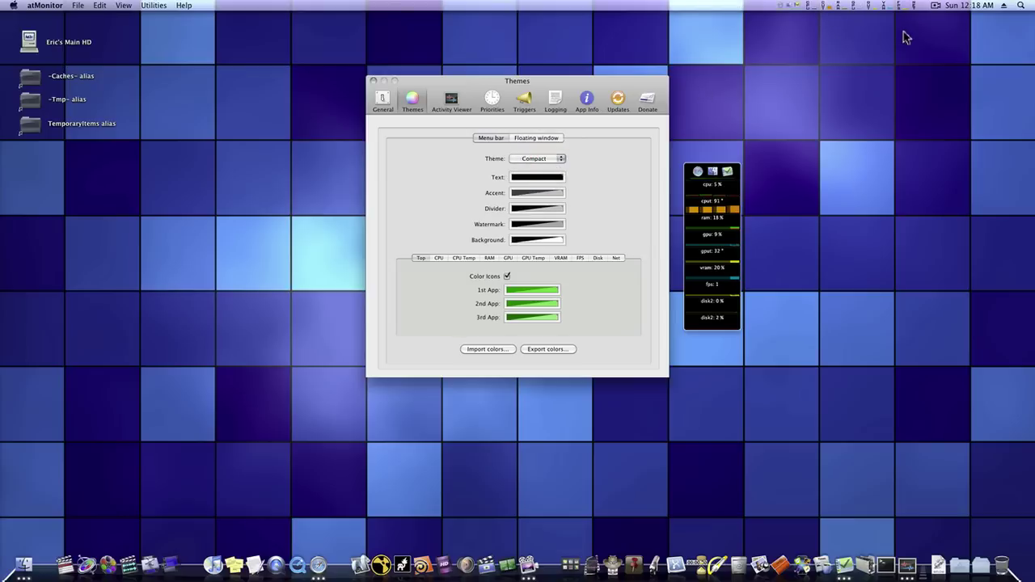
click(541, 162)
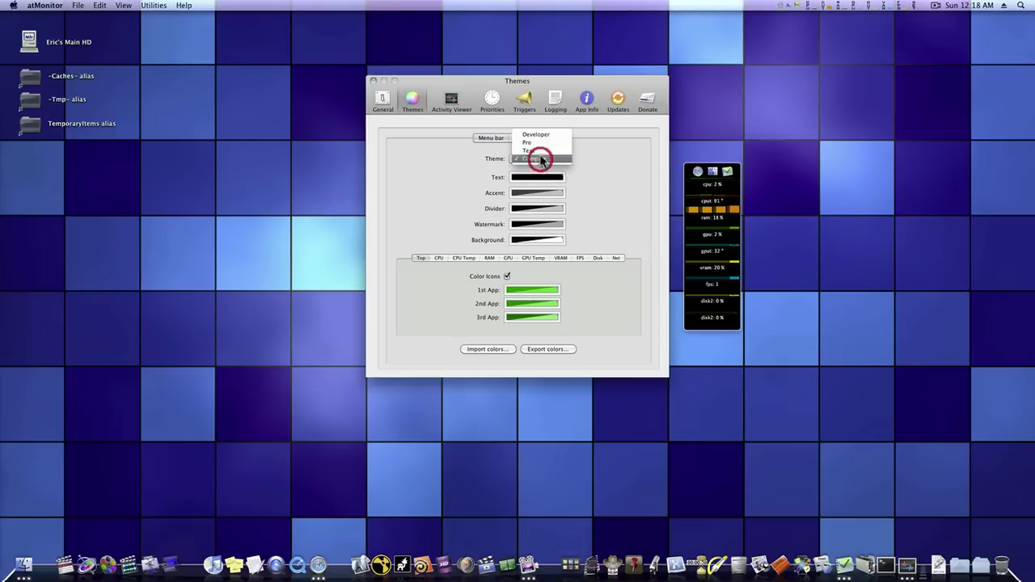
Switch the menu-bar theme to Pro, then Compact, and finally back to Developer.
click(537, 147)
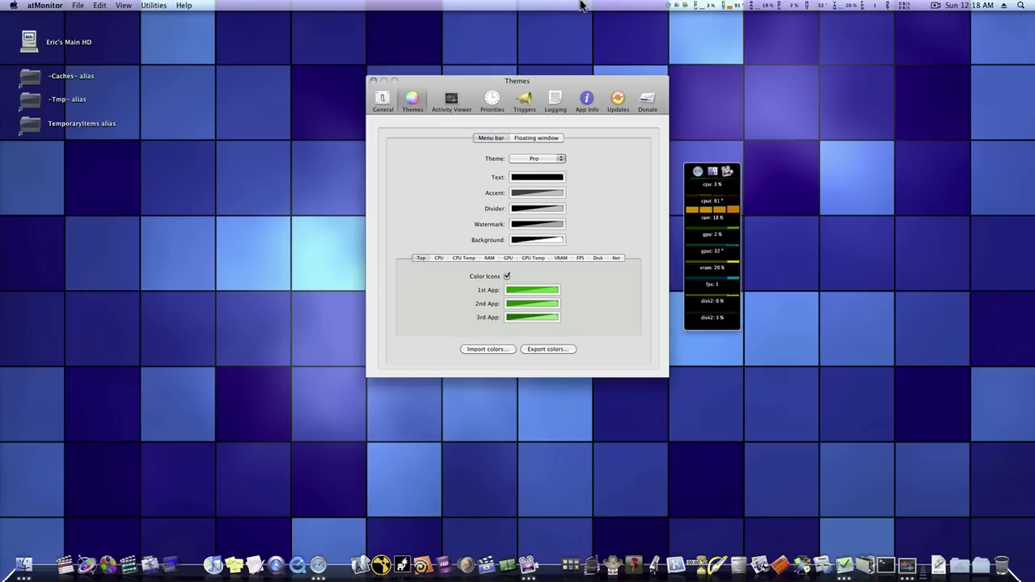
click(547, 160)
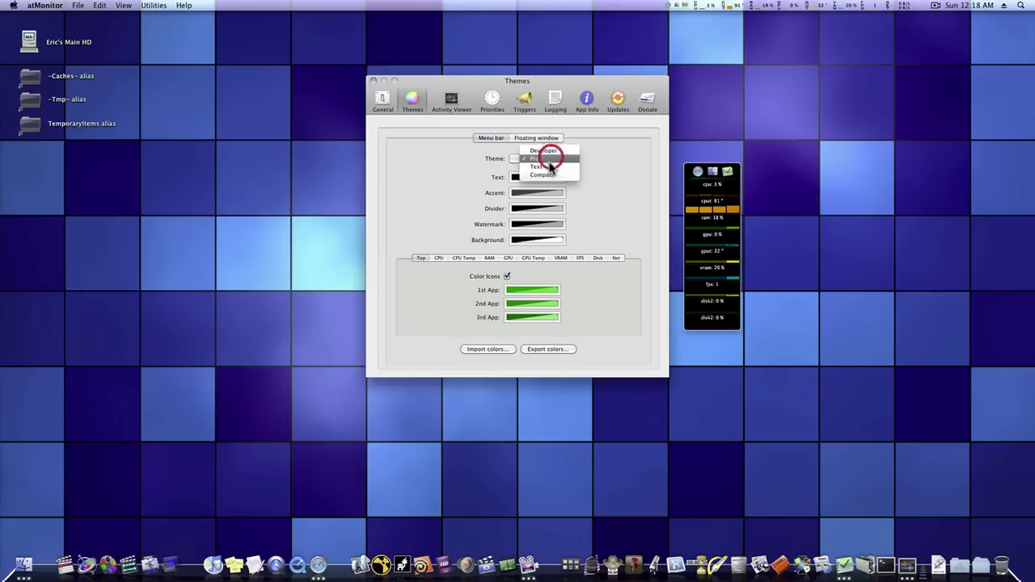
click(550, 176)
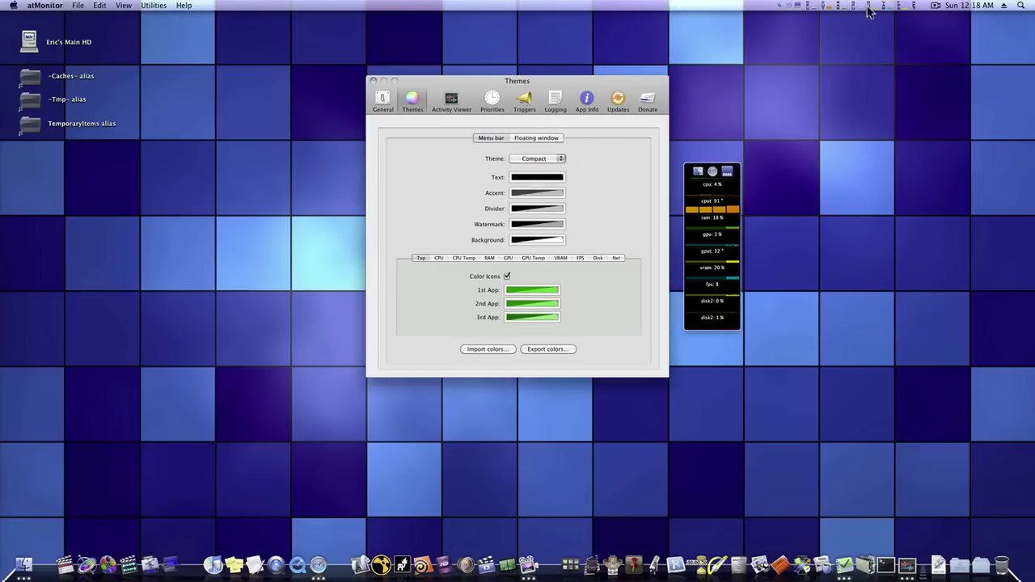
click(553, 160)
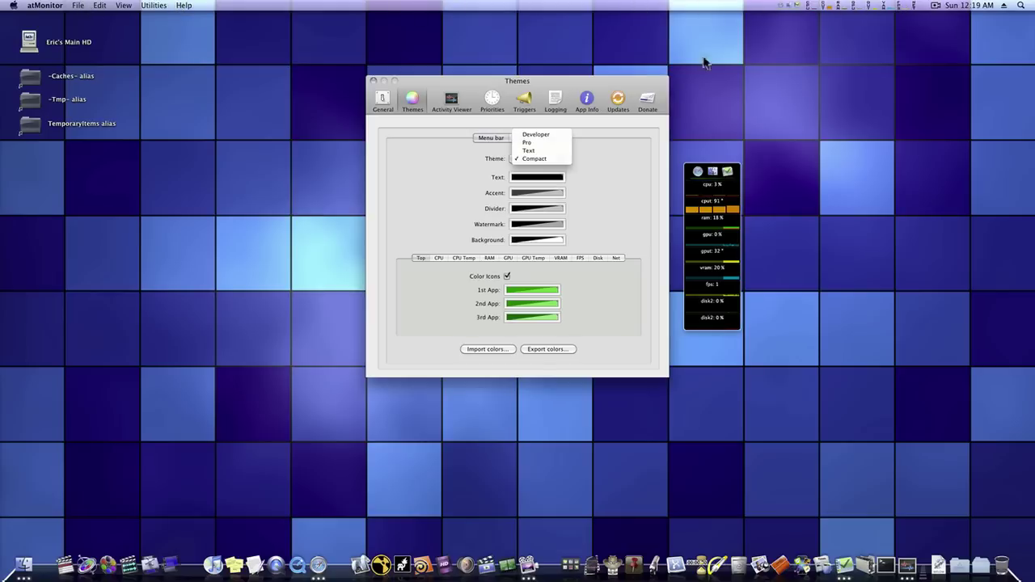
click(536, 135)
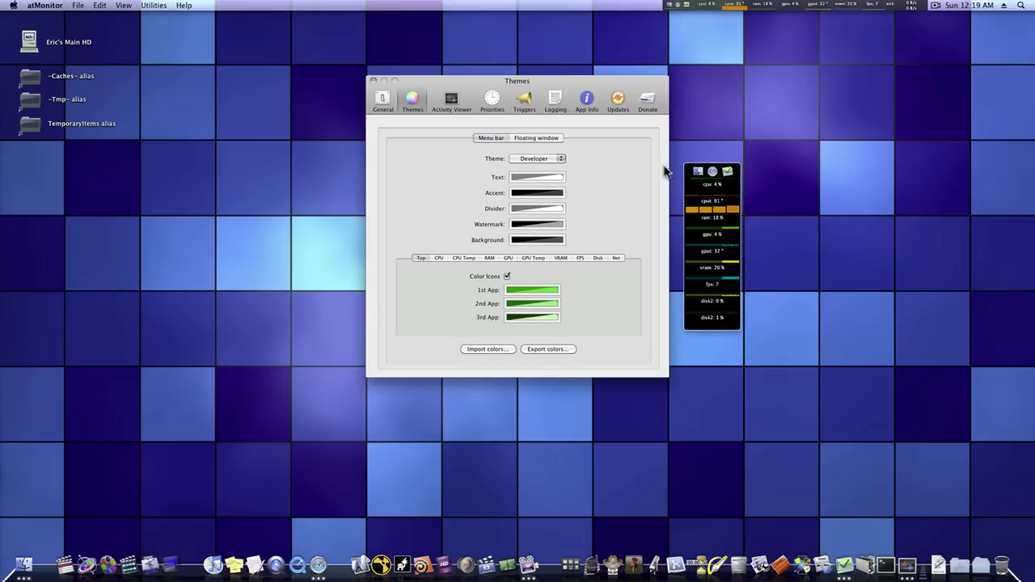
Briefly open the Background colour well, then change the theme from Developer to Pro.
click(531, 240)
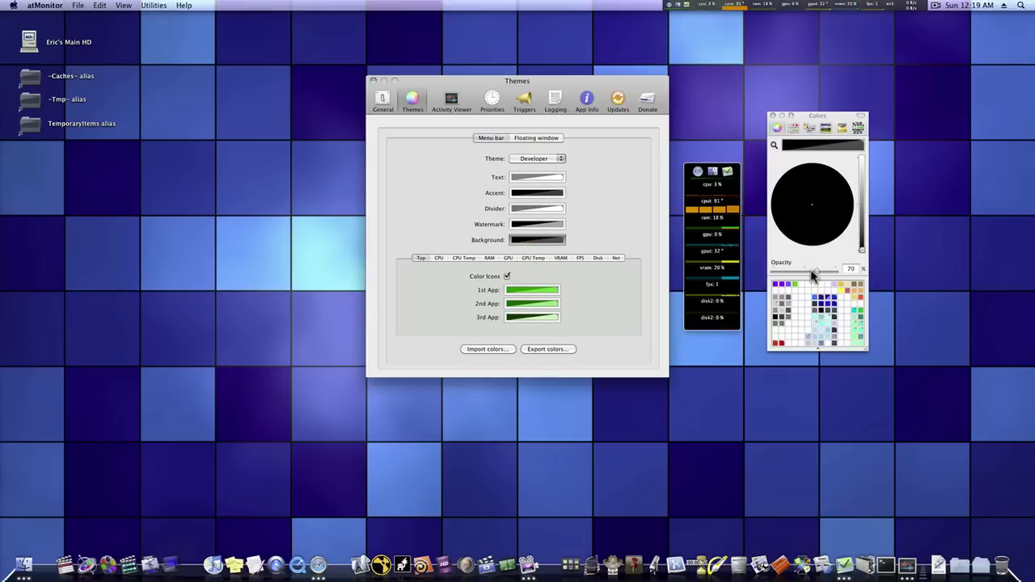
click(773, 116)
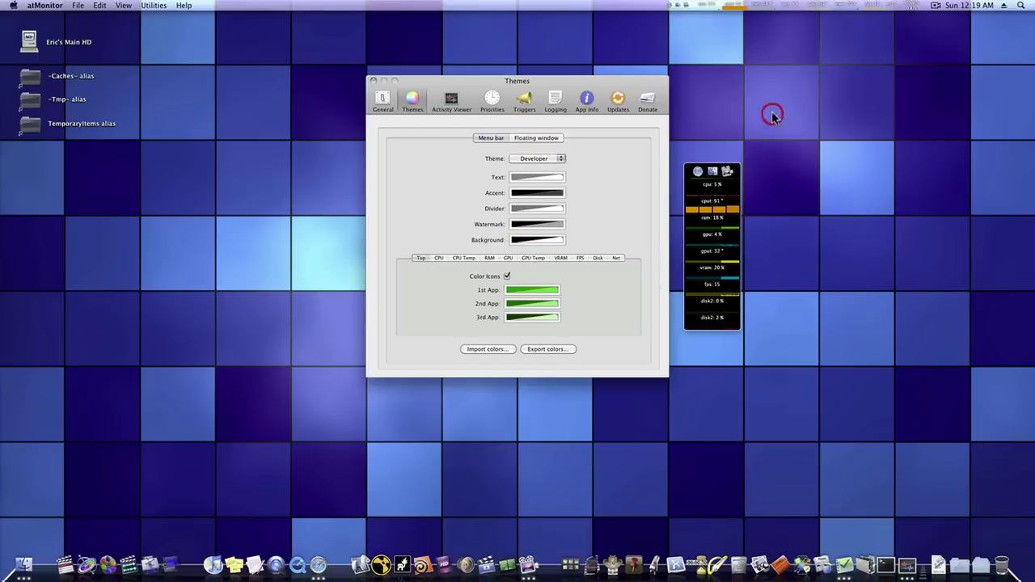
click(548, 159)
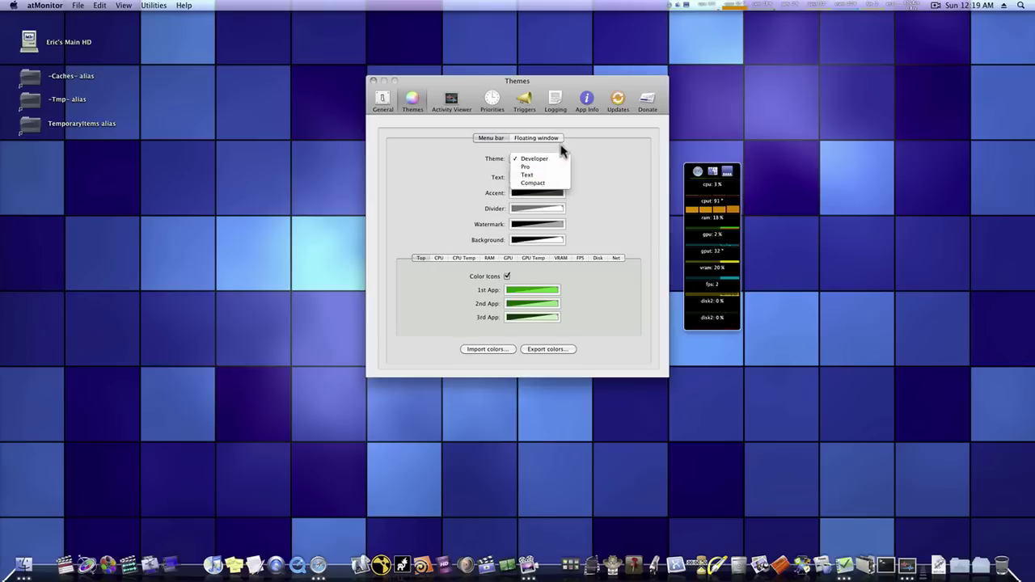
click(561, 151)
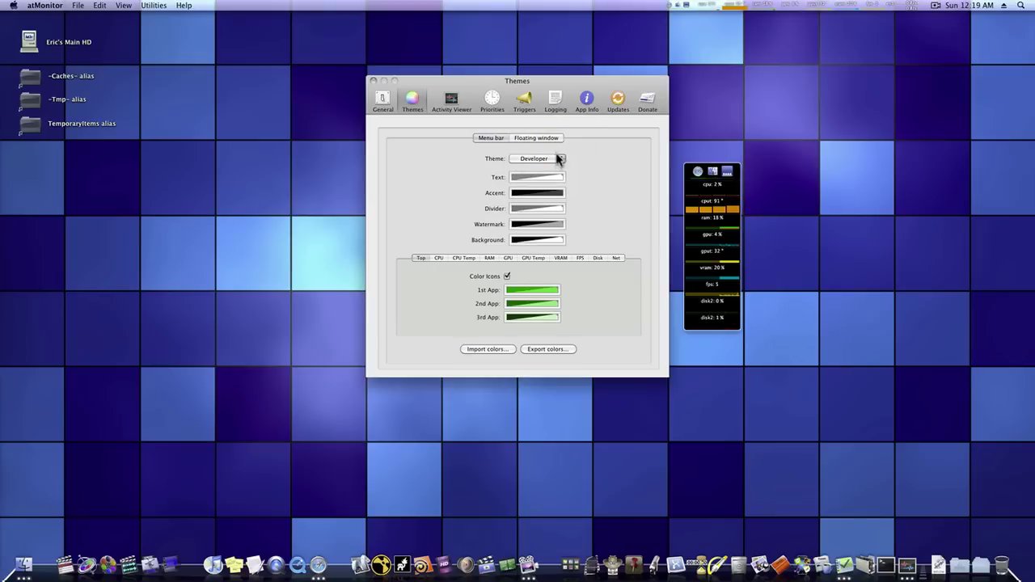
click(558, 158)
click(550, 170)
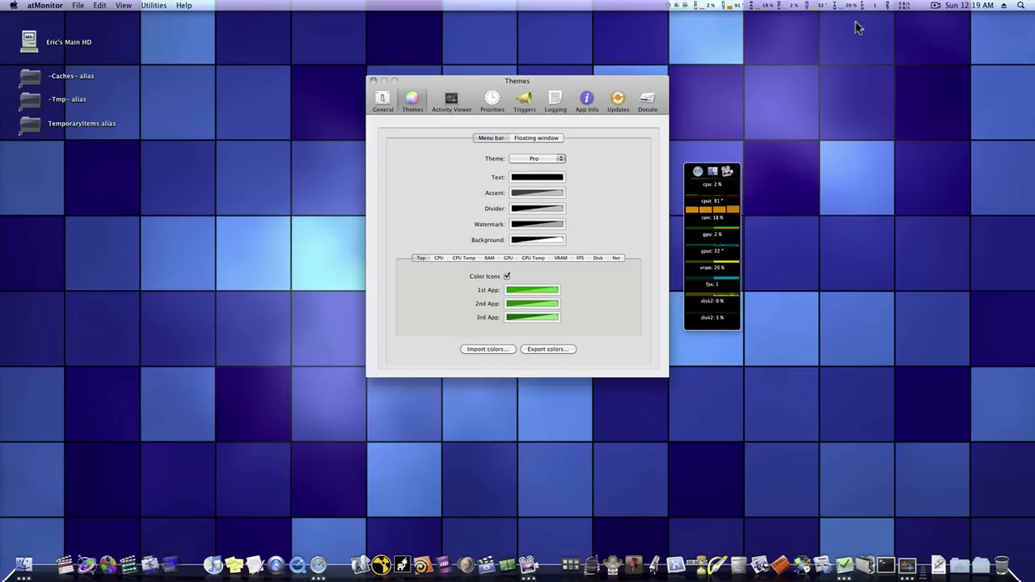
click(45, 6)
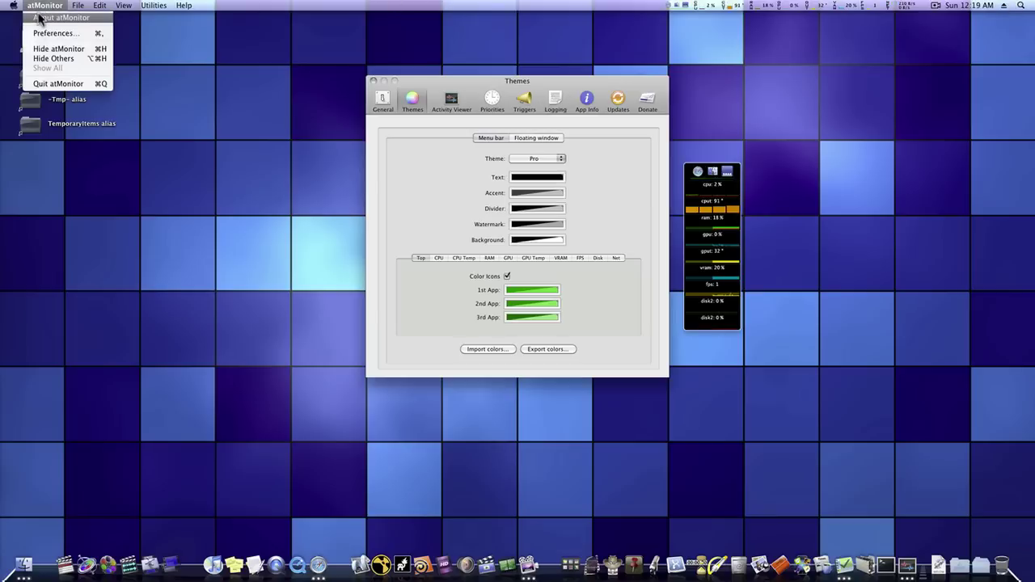